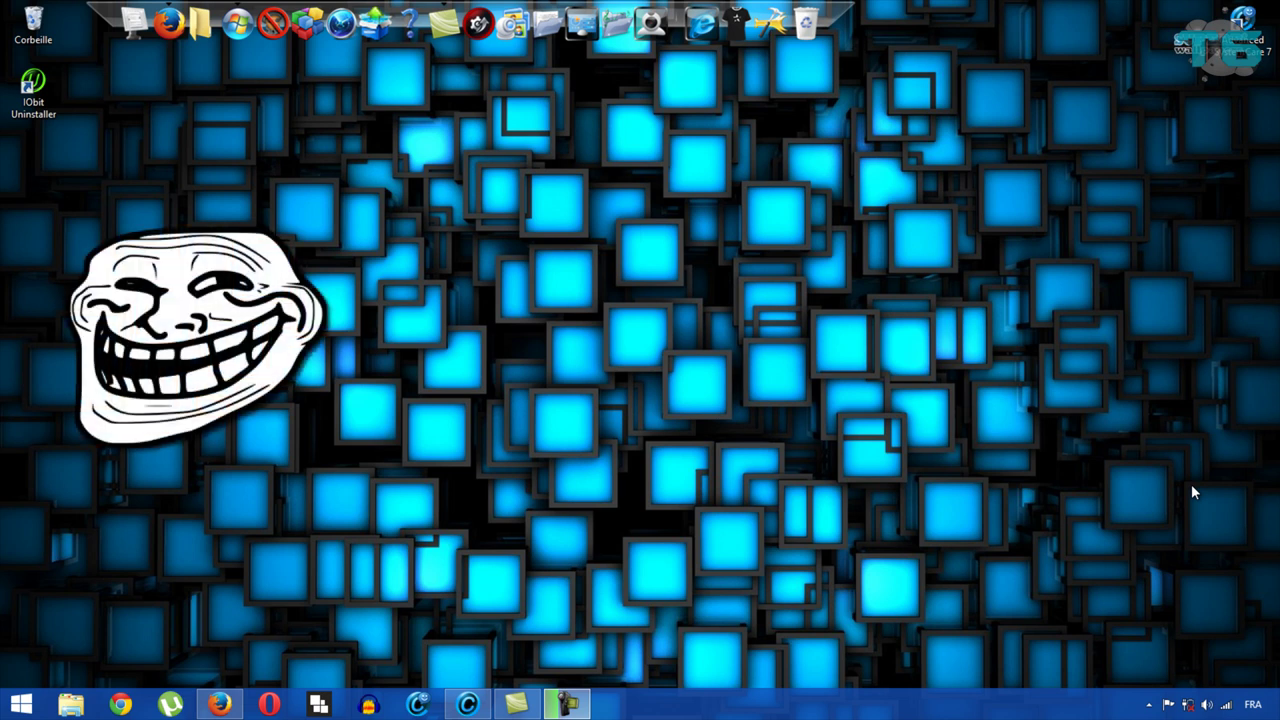
Step: Open Advanced SystemCare, start a maintenance scan with all items selected, and stop it during the malware check
{"action": "left_click", "coordinate": [467, 704]}
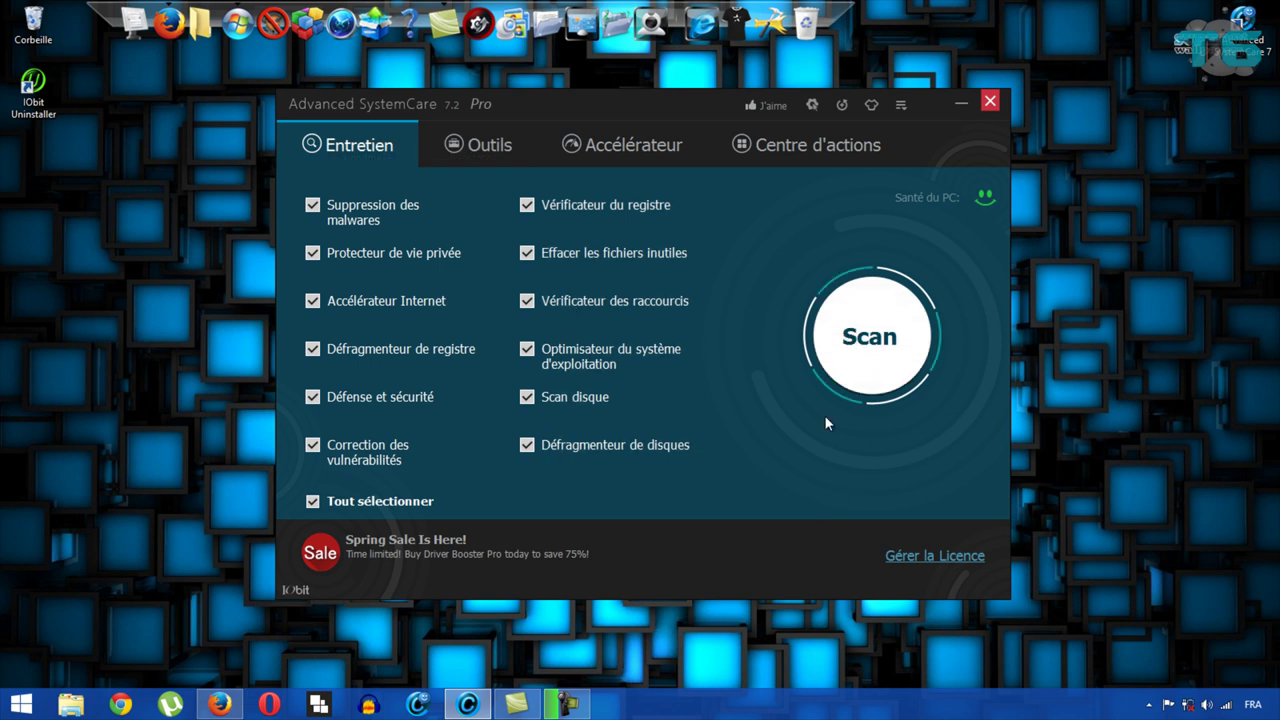
{"action": "mouse_move", "coordinate": [985, 198]}
{"action": "left_click", "coordinate": [869, 336]}
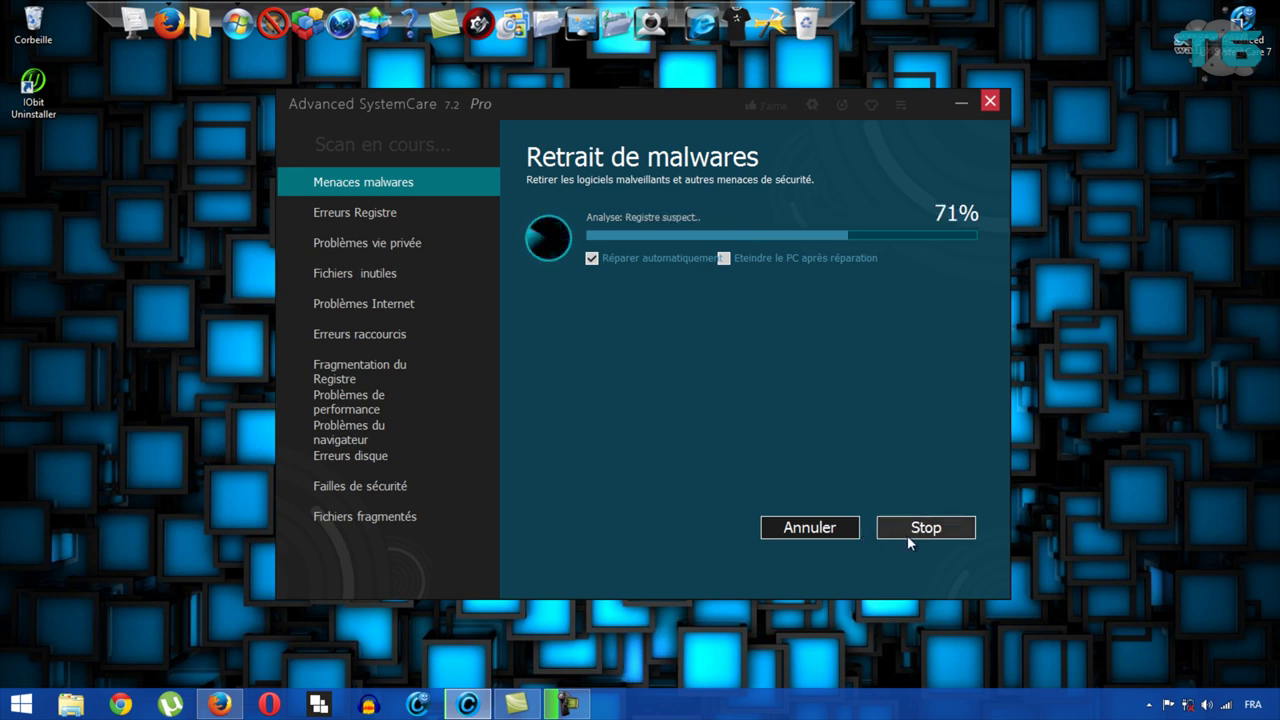
{"action": "left_click", "coordinate": [907, 535]}
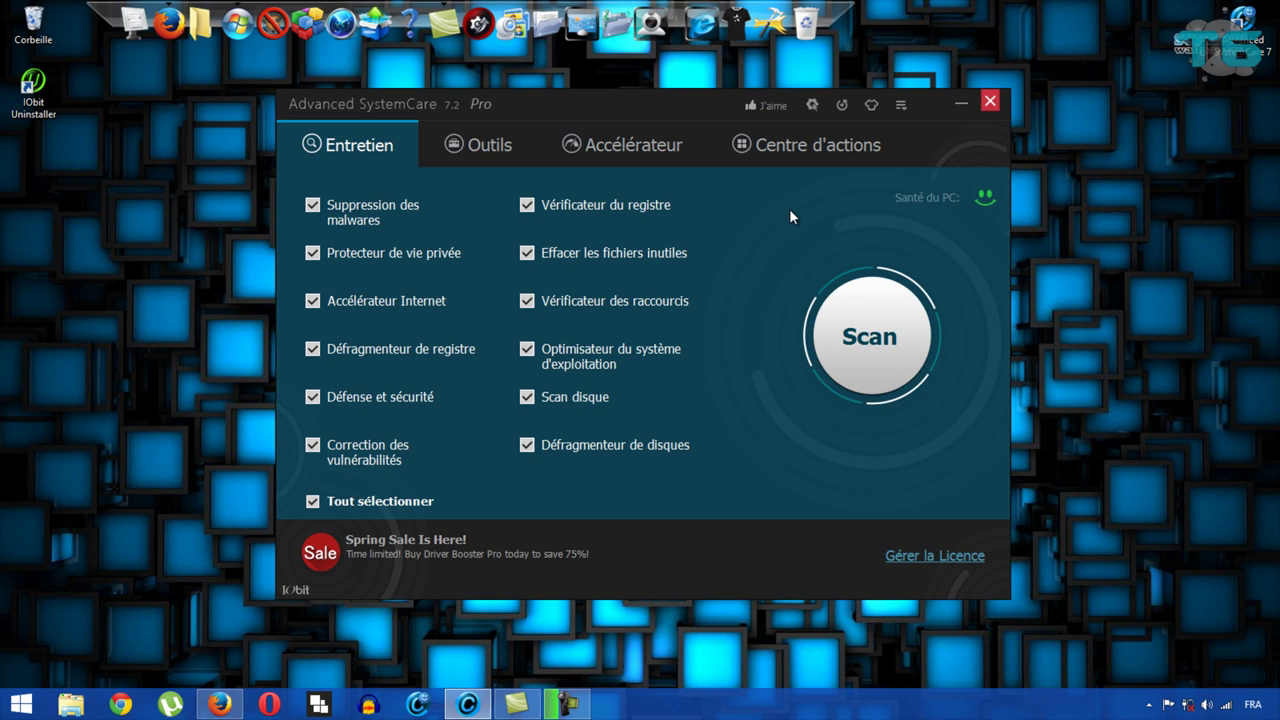
Step: Open IObit Uninstaller from the tools and browse its large, rarely used, Windows update and complete program lists
{"action": "left_click", "coordinate": [473, 138]}
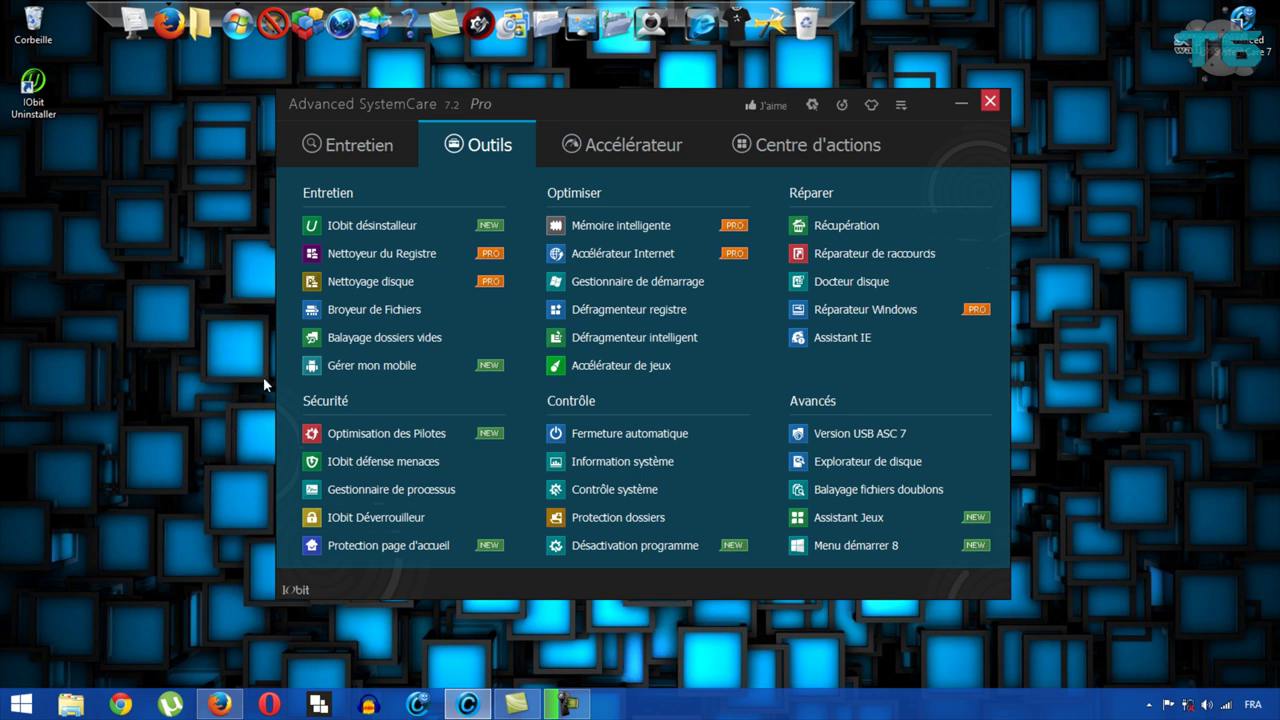
{"action": "left_click", "coordinate": [412, 238]}
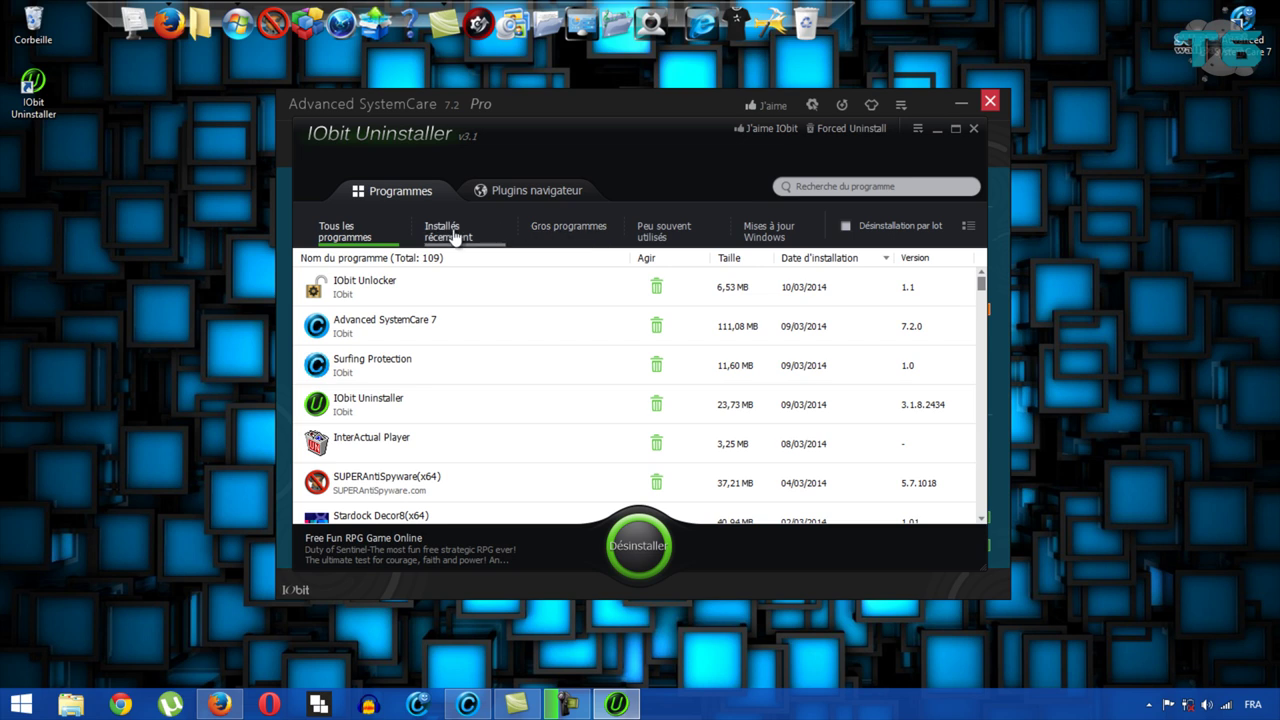
{"action": "left_click", "coordinate": [564, 235]}
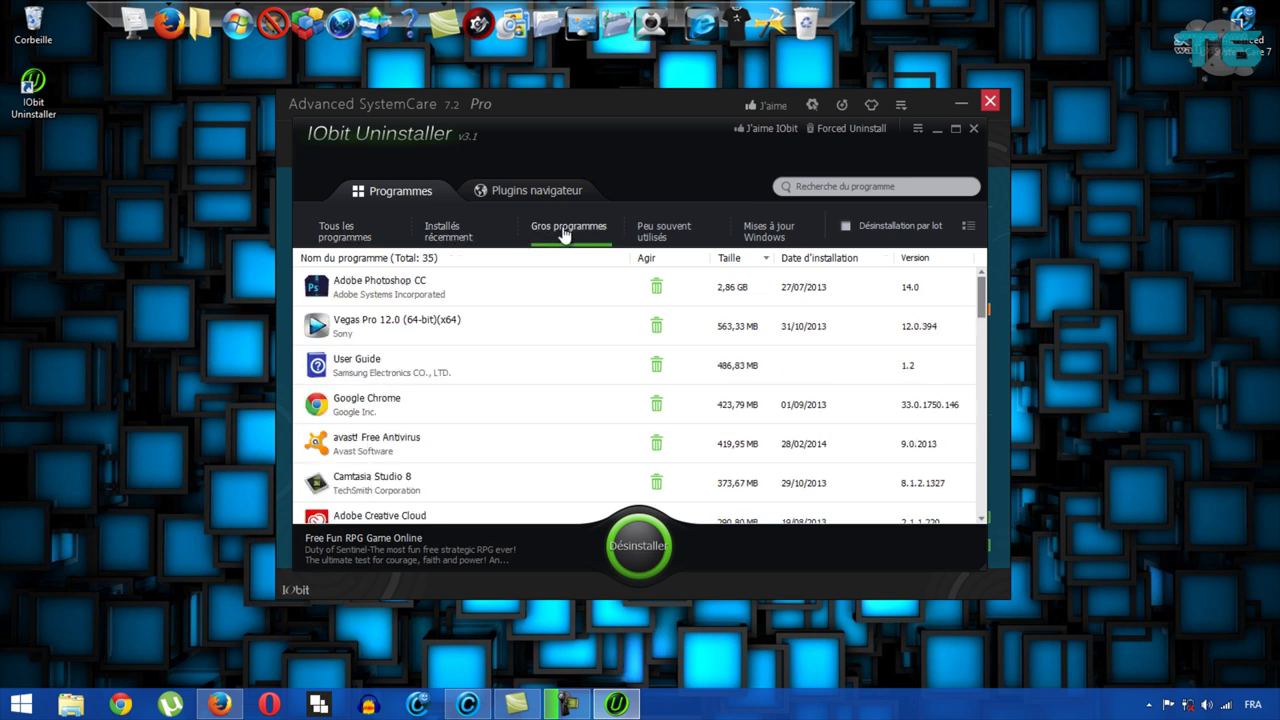
{"action": "left_click", "coordinate": [683, 238]}
{"action": "left_click", "coordinate": [786, 238]}
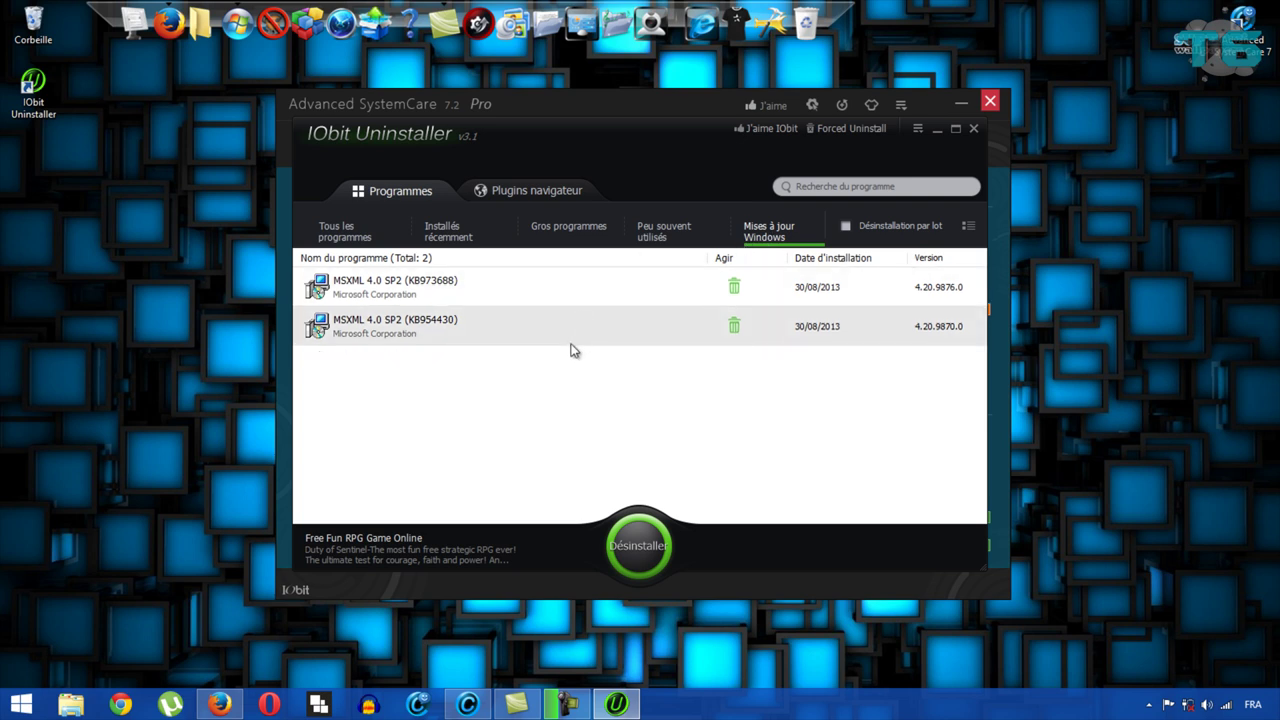
{"action": "left_click", "coordinate": [343, 235]}
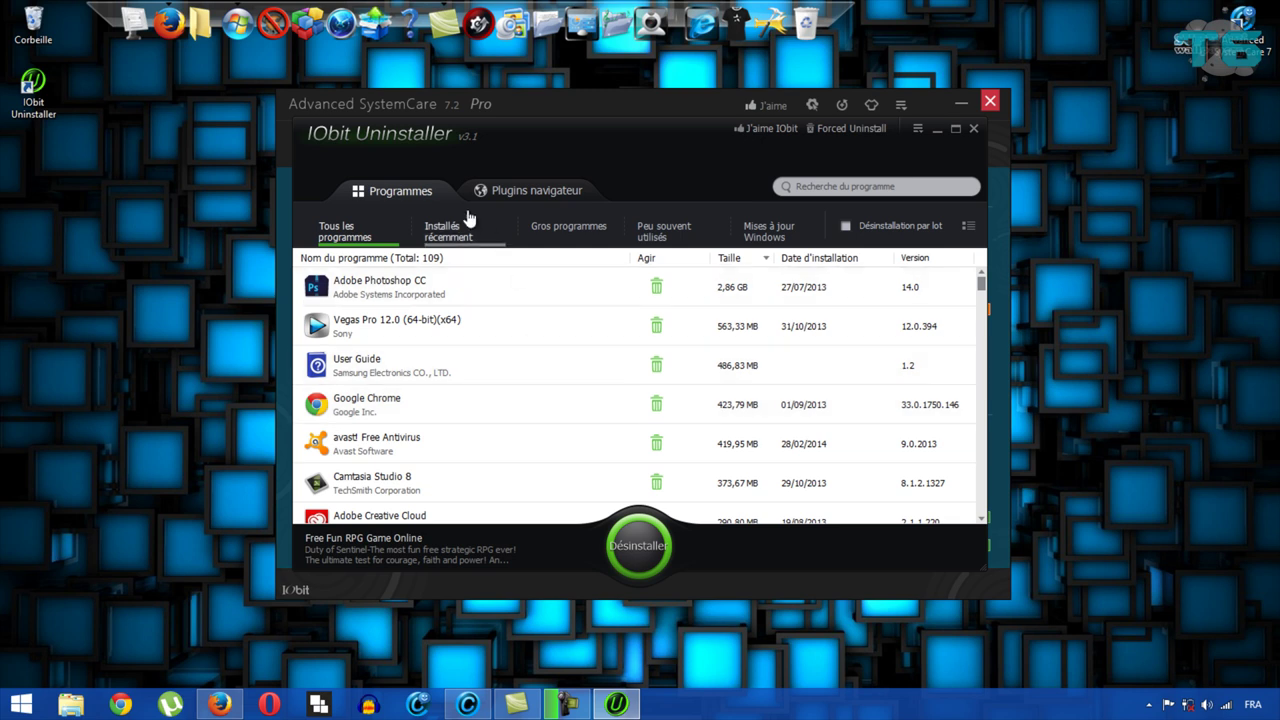
Step: Look through the list of large installed programs, with a brief look at the browser plugins
{"action": "left_click", "coordinate": [595, 232]}
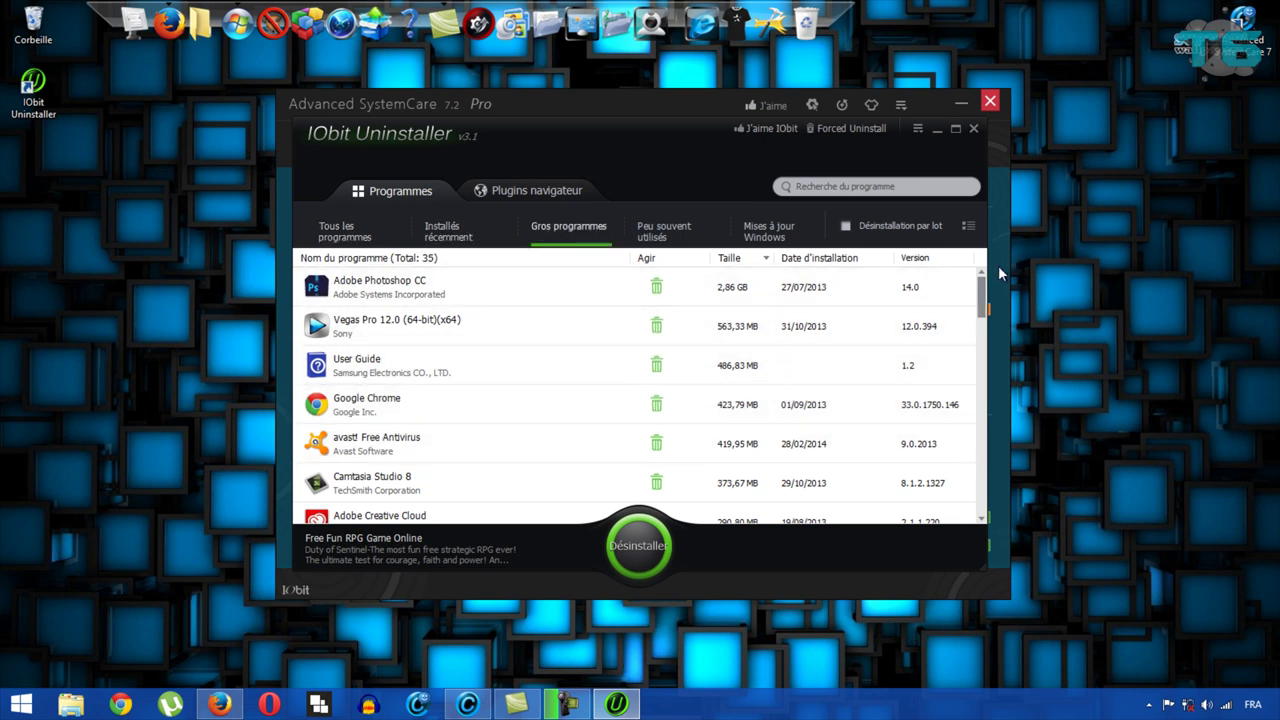
{"action": "left_click_drag", "start_coordinate": [981, 305], "coordinate": [981, 487]}
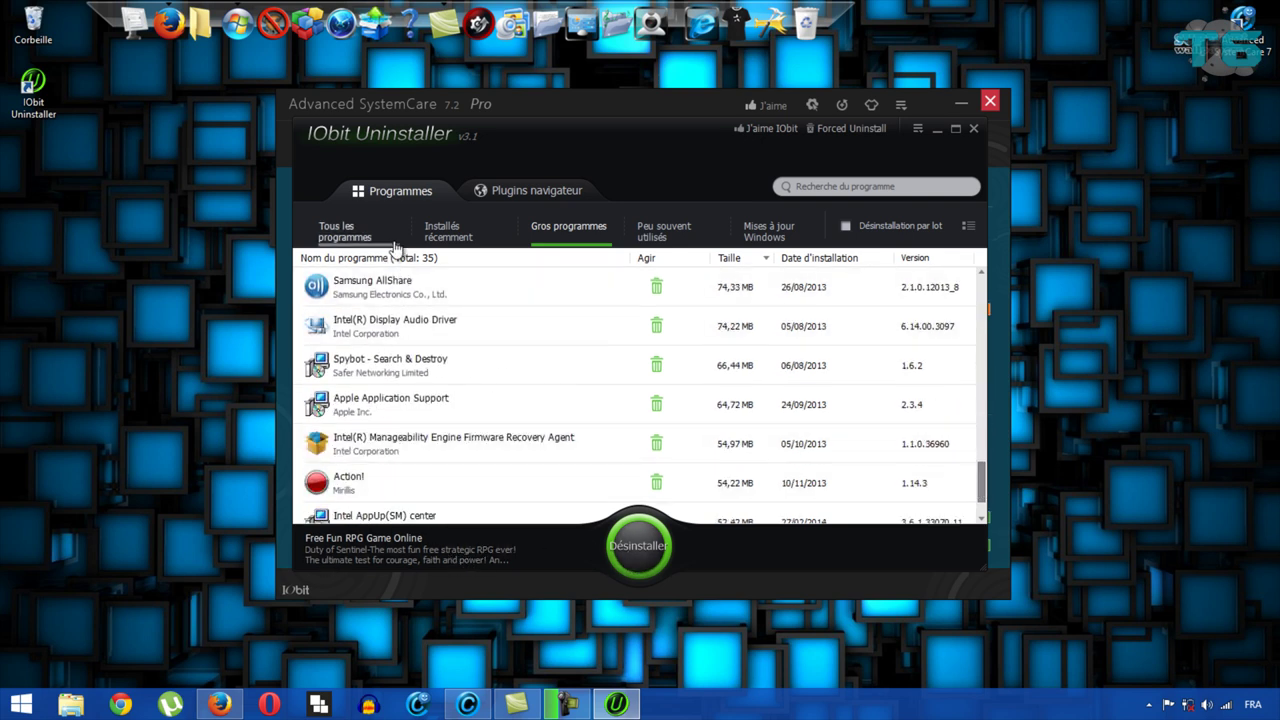
{"action": "left_click", "coordinate": [506, 194]}
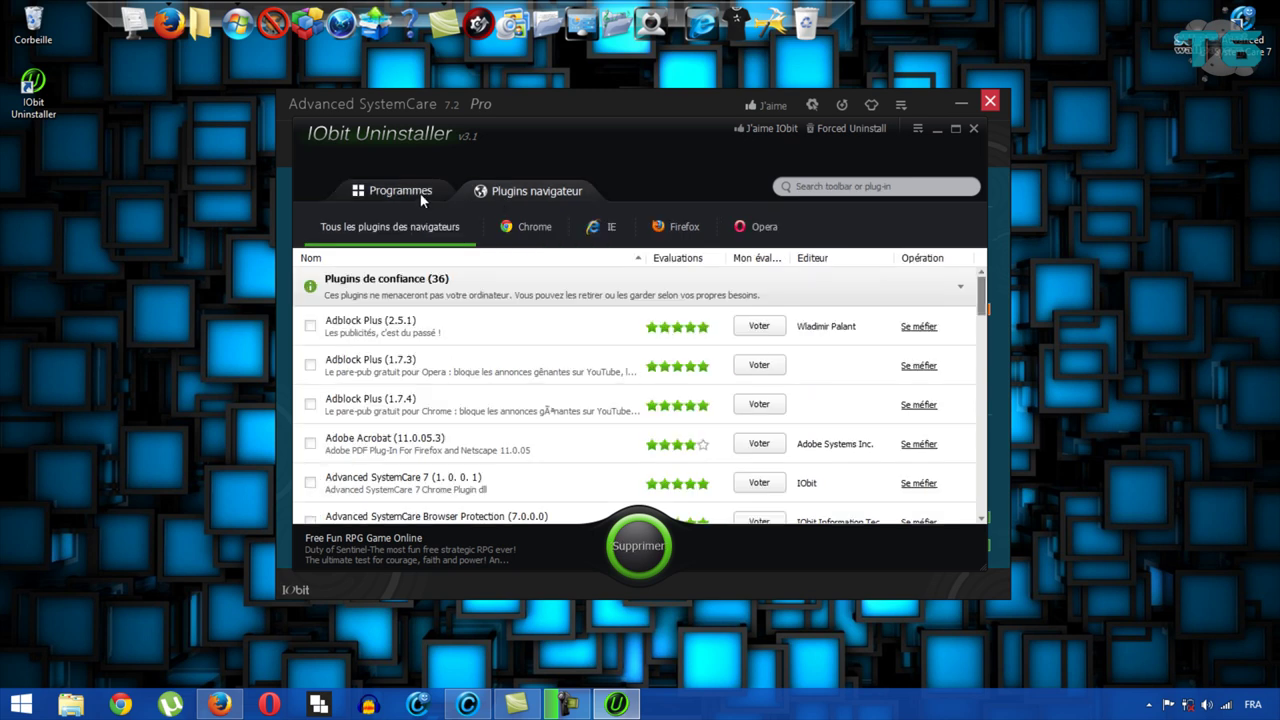
{"action": "left_click", "coordinate": [422, 198]}
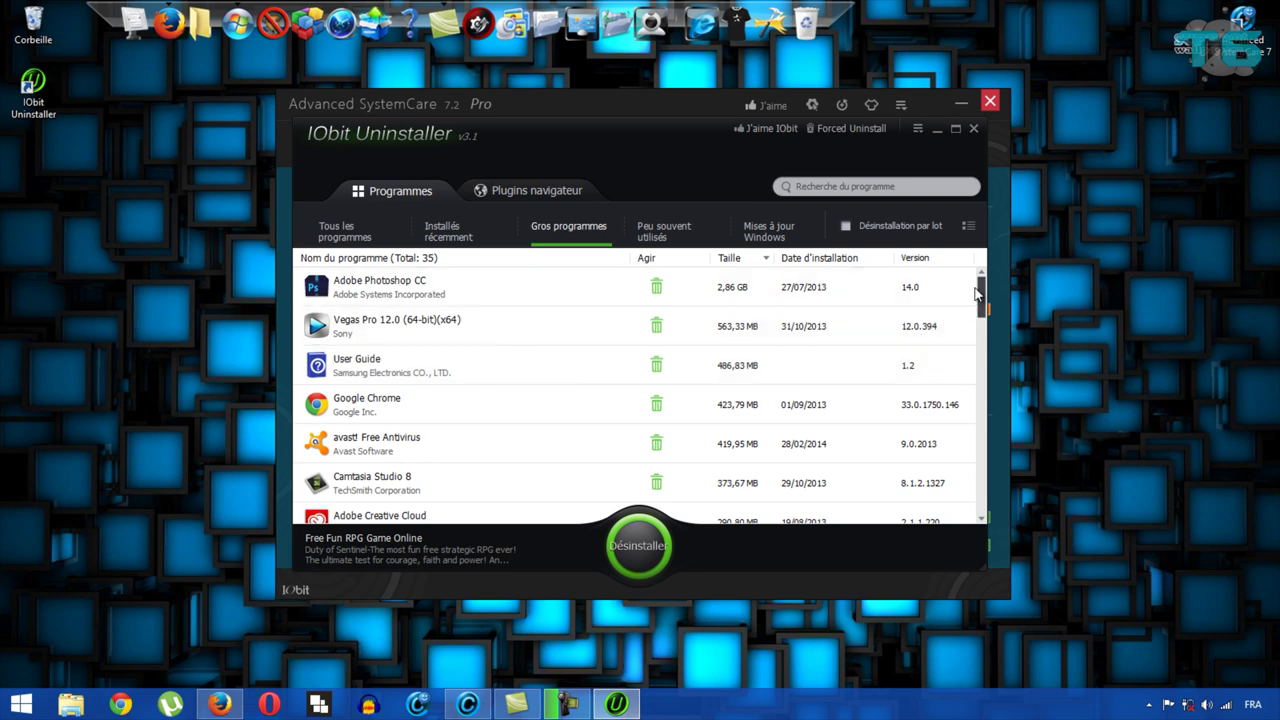
{"action": "left_click_drag", "start_coordinate": [983, 288], "coordinate": [785, 245]}
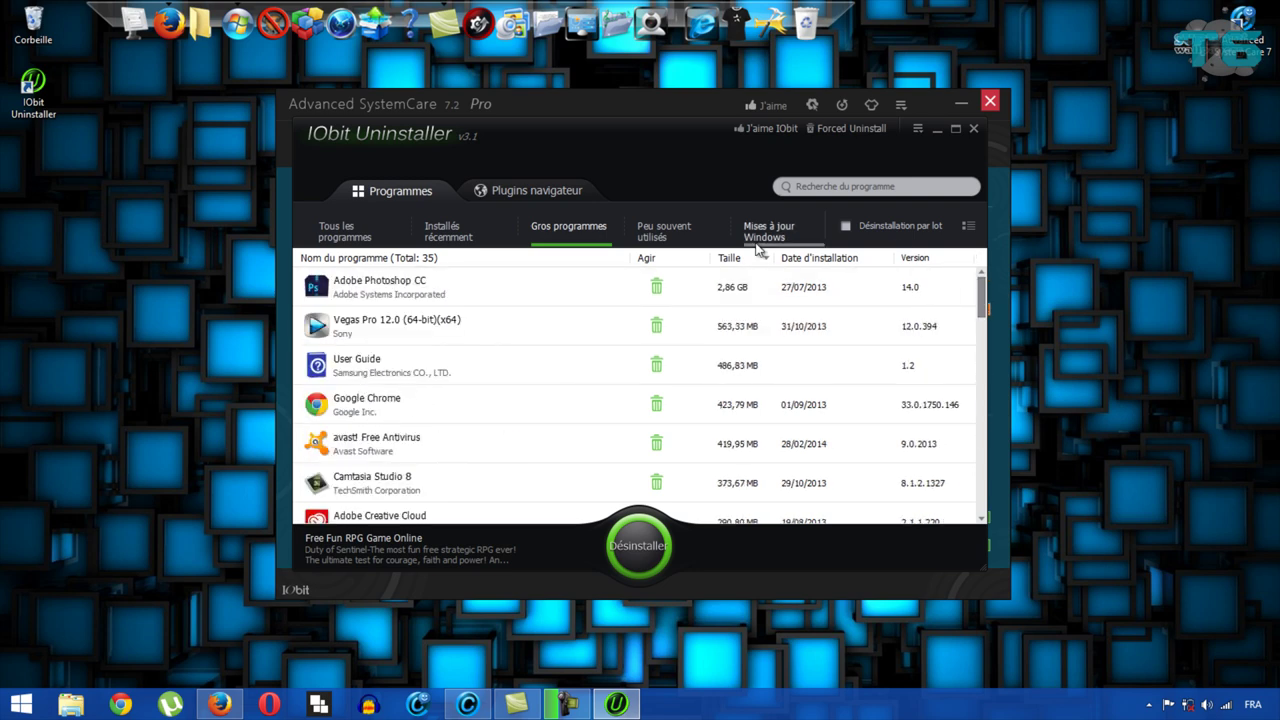
Step: Review the trusted browser plugins and their ratings, briefly mark Adblock Plus (2.5.1), and close the uninstaller
{"action": "left_click", "coordinate": [528, 189]}
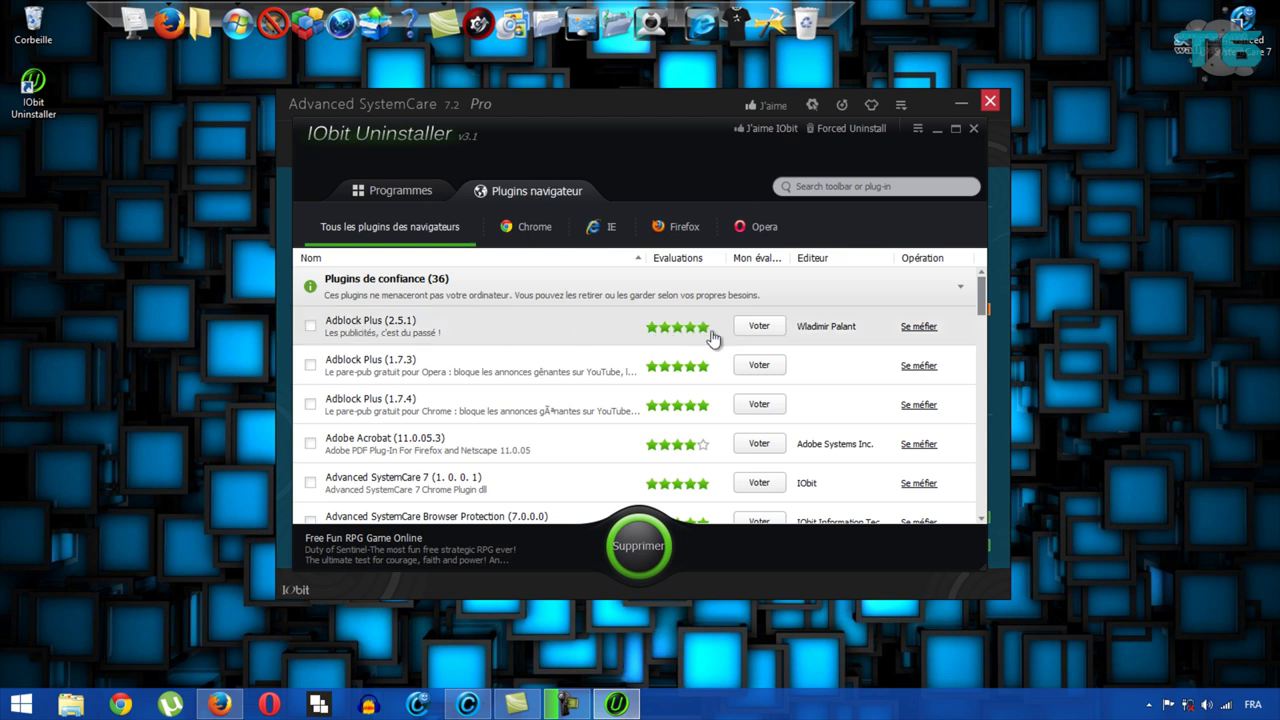
{"action": "left_click_drag", "start_coordinate": [982, 290], "coordinate": [978, 475]}
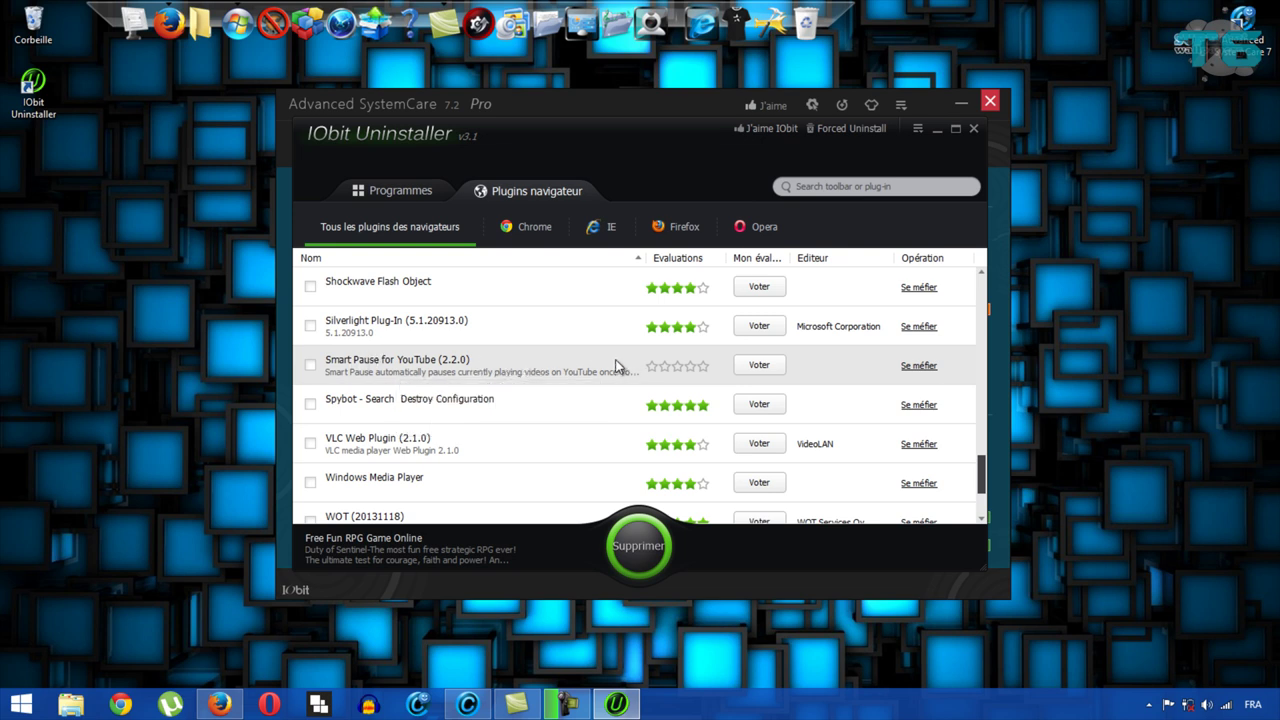
{"action": "left_click_drag", "start_coordinate": [985, 469], "coordinate": [982, 495]}
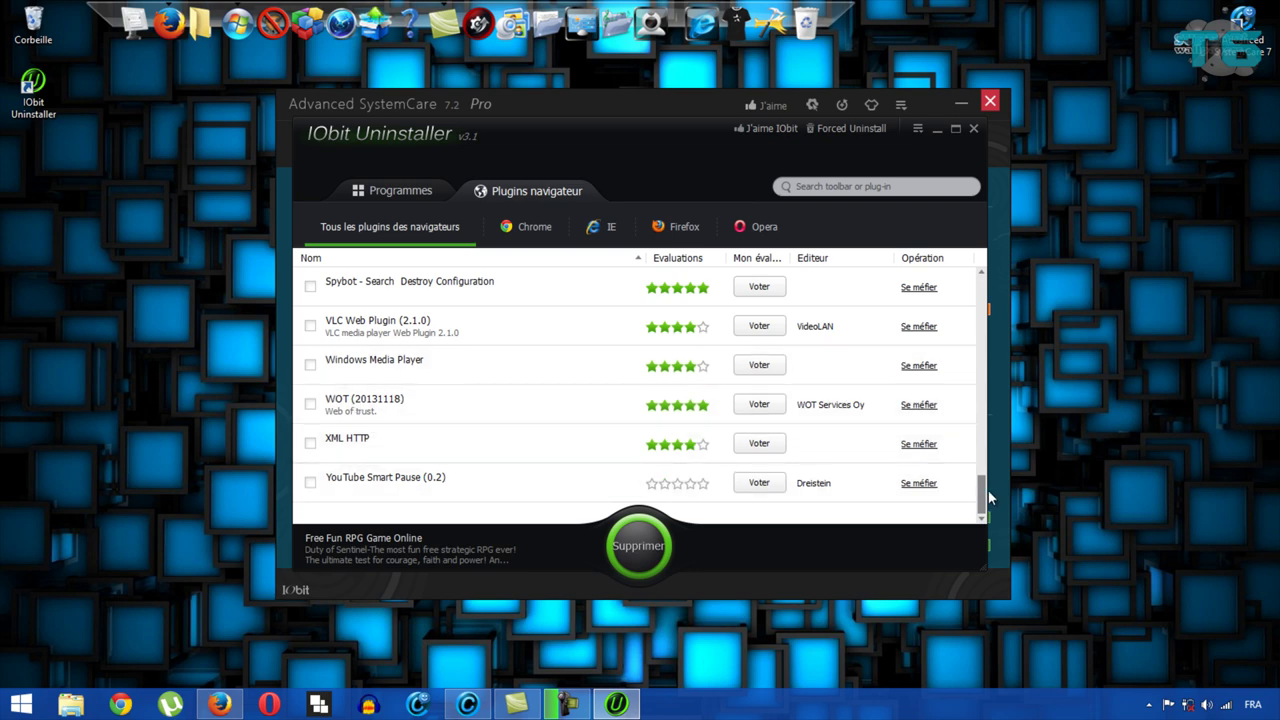
{"action": "left_click_drag", "start_coordinate": [988, 497], "coordinate": [980, 288]}
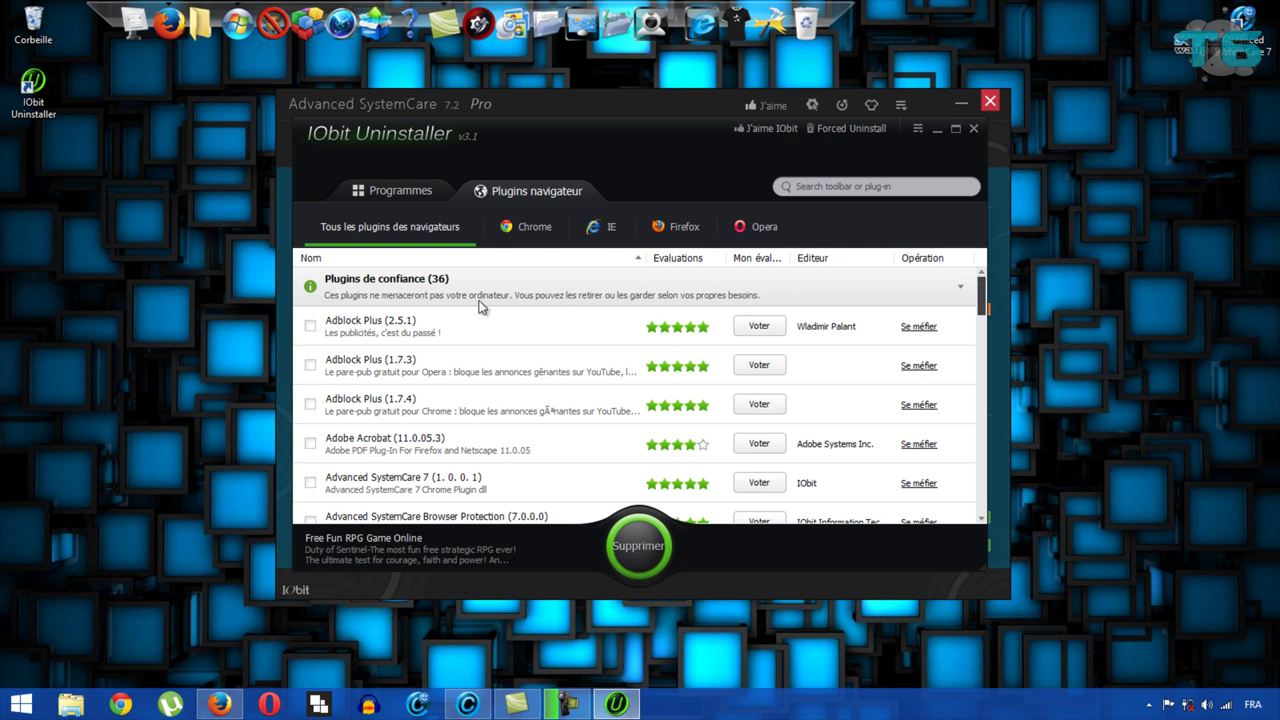
{"action": "left_click", "coordinate": [312, 328]}
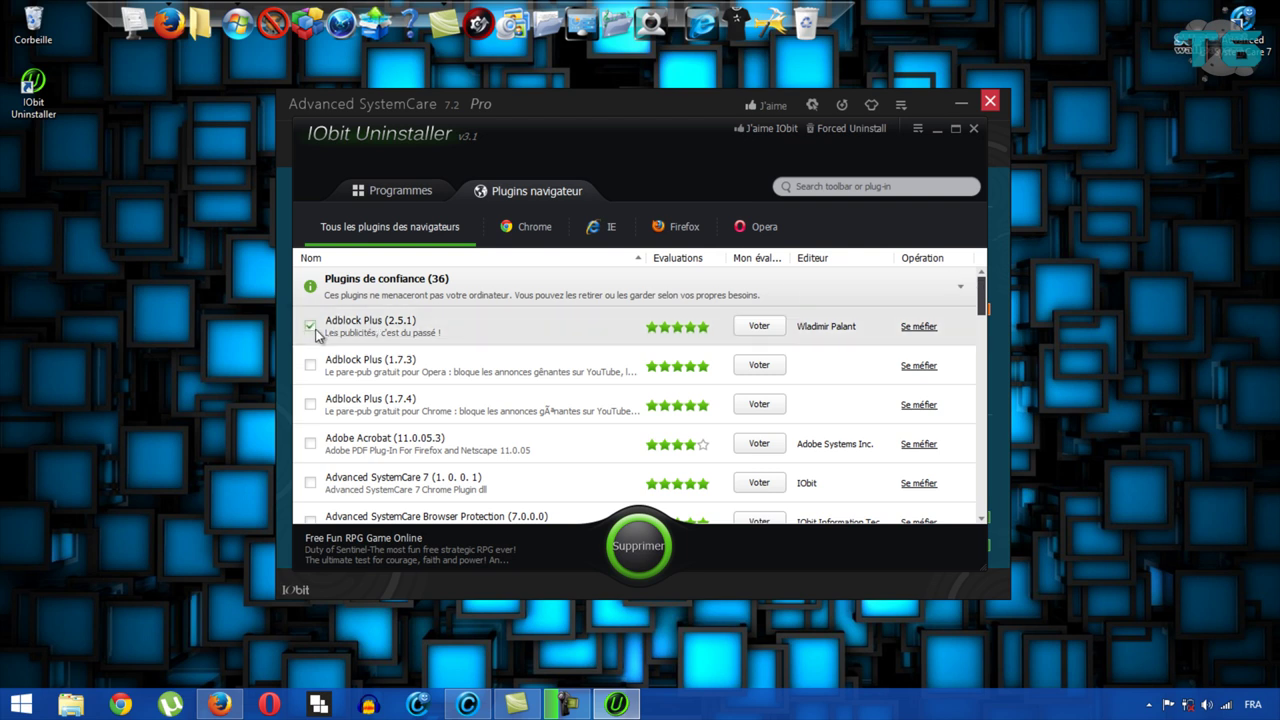
{"action": "left_click", "coordinate": [311, 327]}
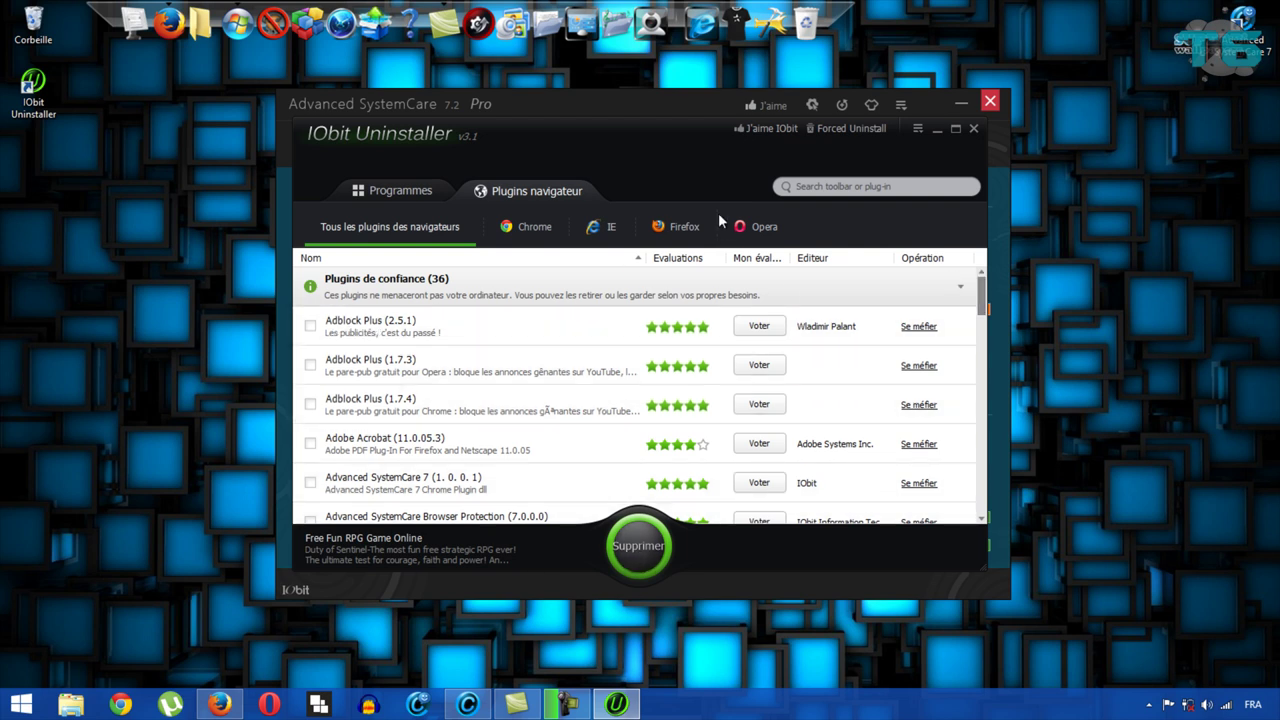
{"action": "left_click", "coordinate": [972, 128]}
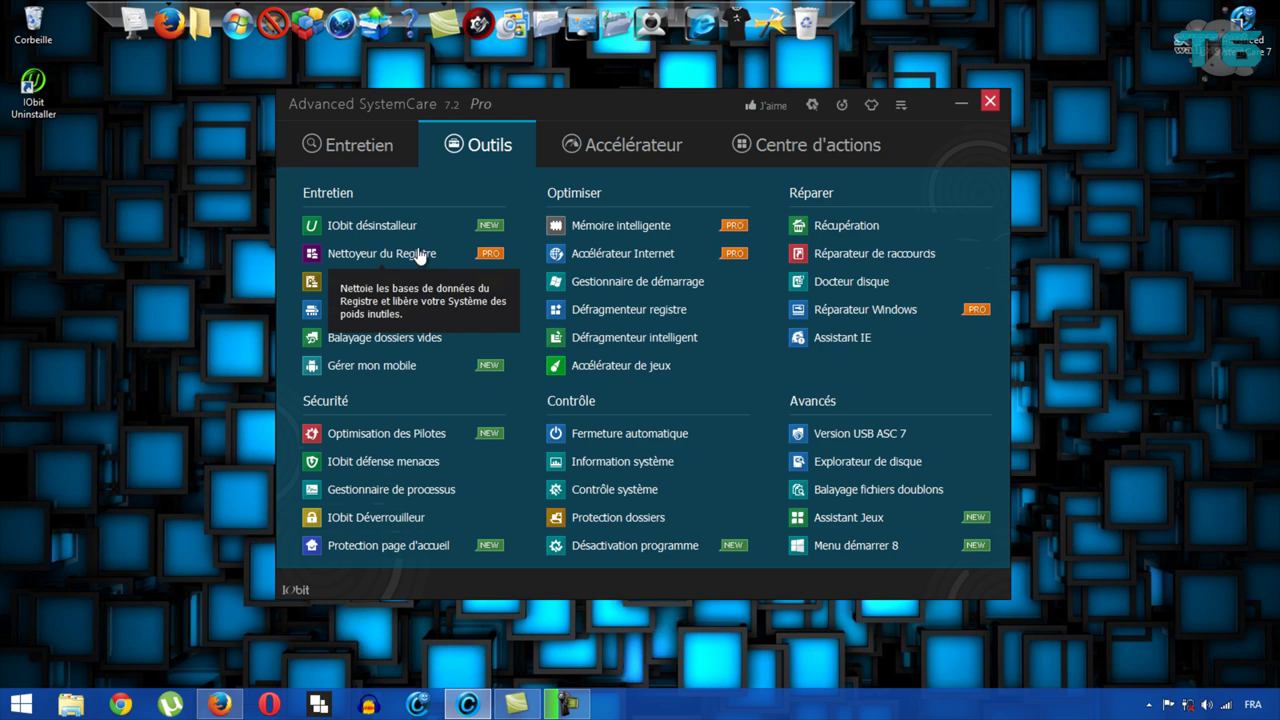
Step: Switch to File Explorer, check the used and free space in local disk C:'s properties, and close the windows
{"action": "left_click", "coordinate": [74, 705]}
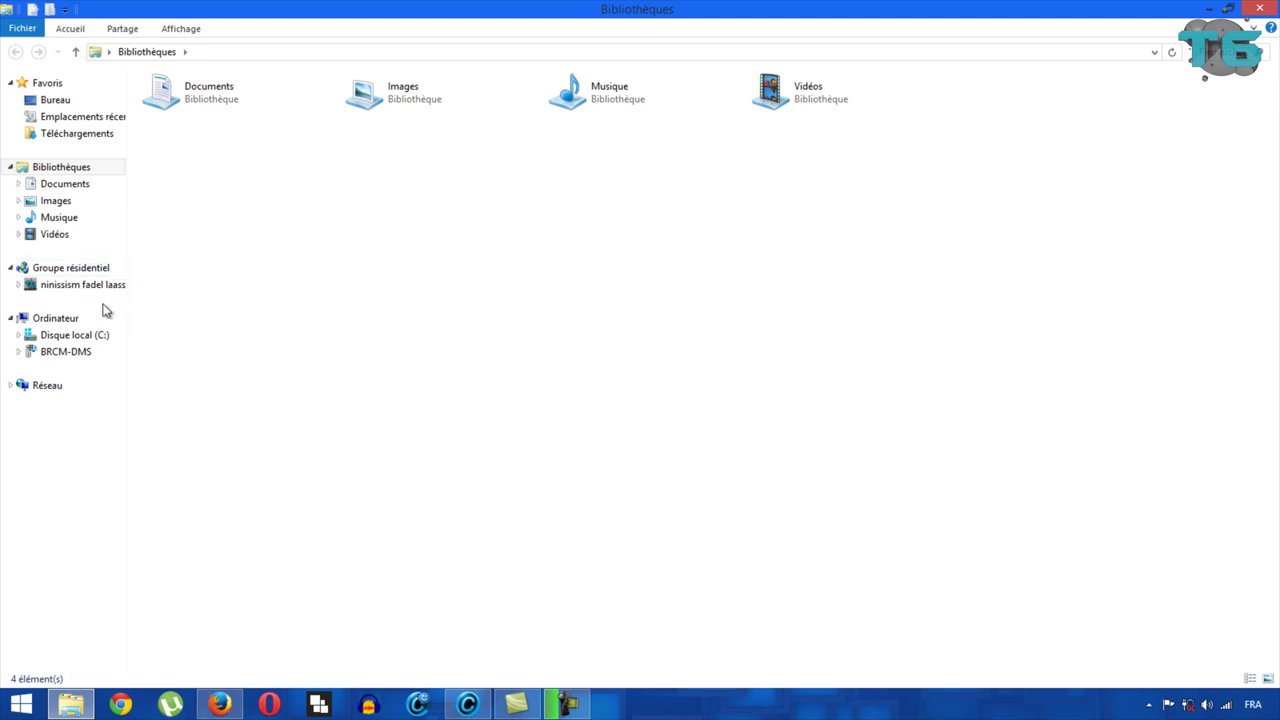
{"action": "left_click", "coordinate": [106, 317]}
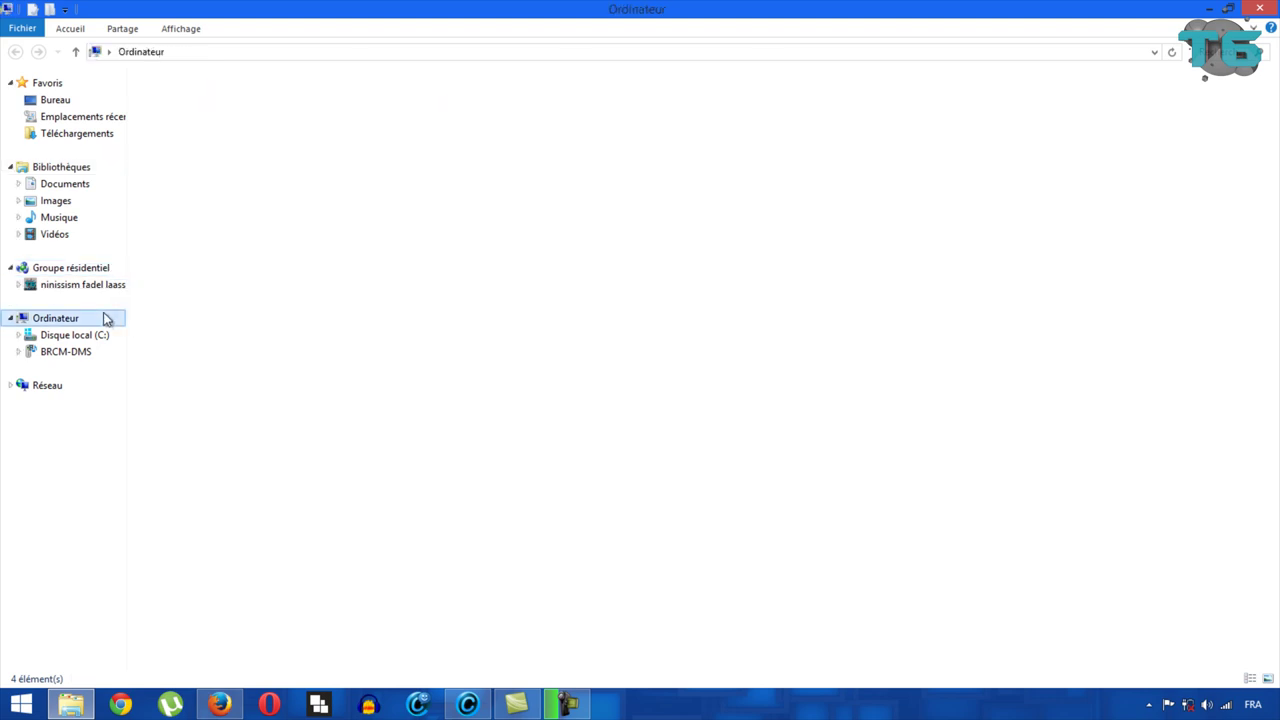
{"action": "right_click", "coordinate": [106, 318]}
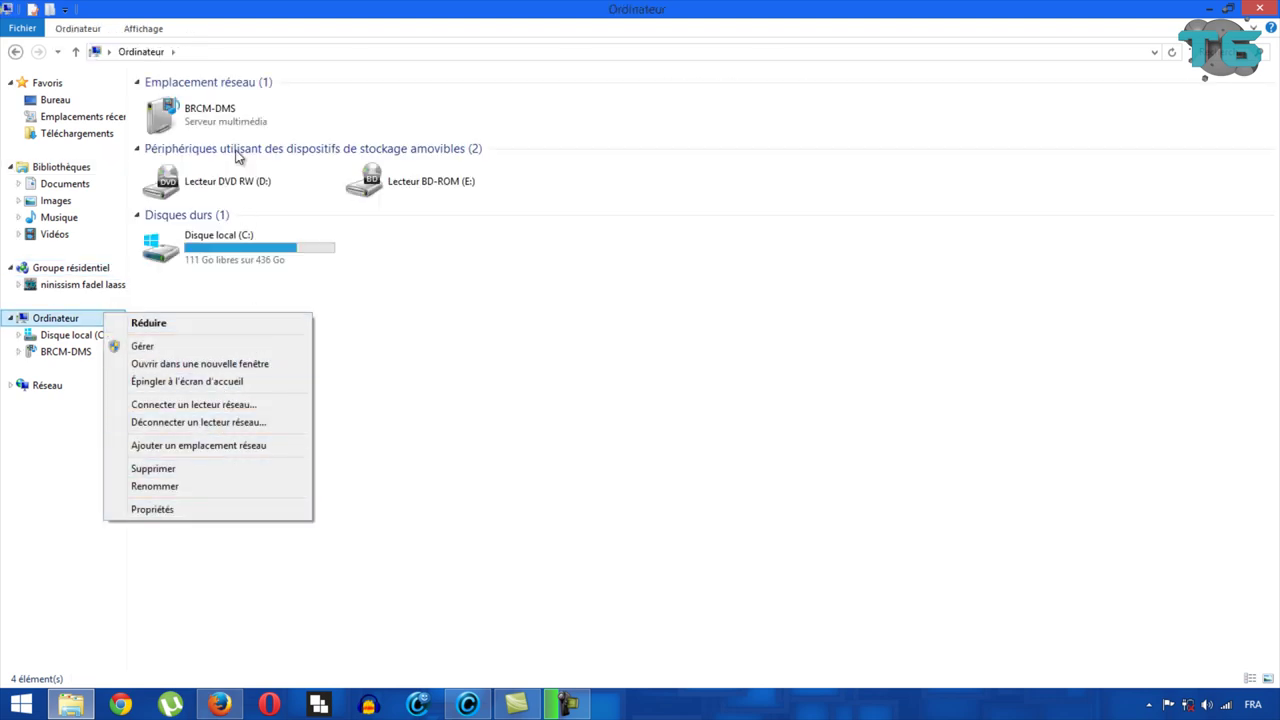
{"action": "right_click", "coordinate": [241, 239]}
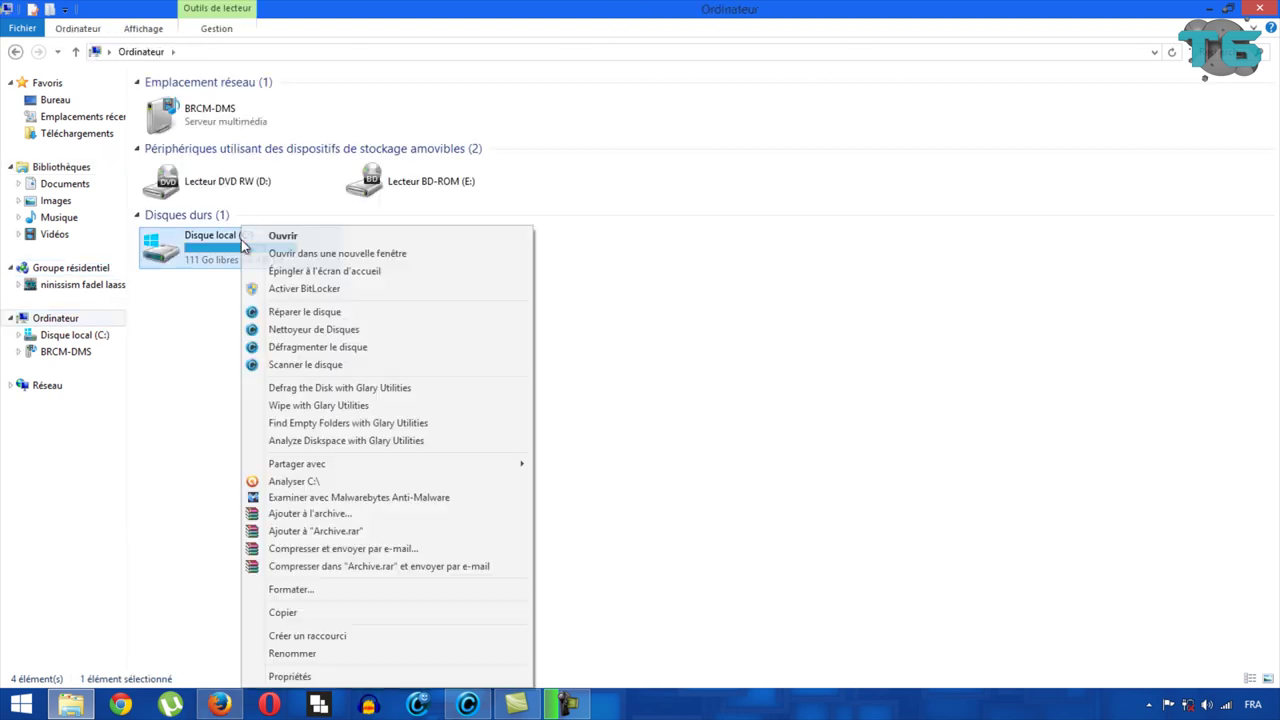
{"action": "left_click", "coordinate": [377, 678]}
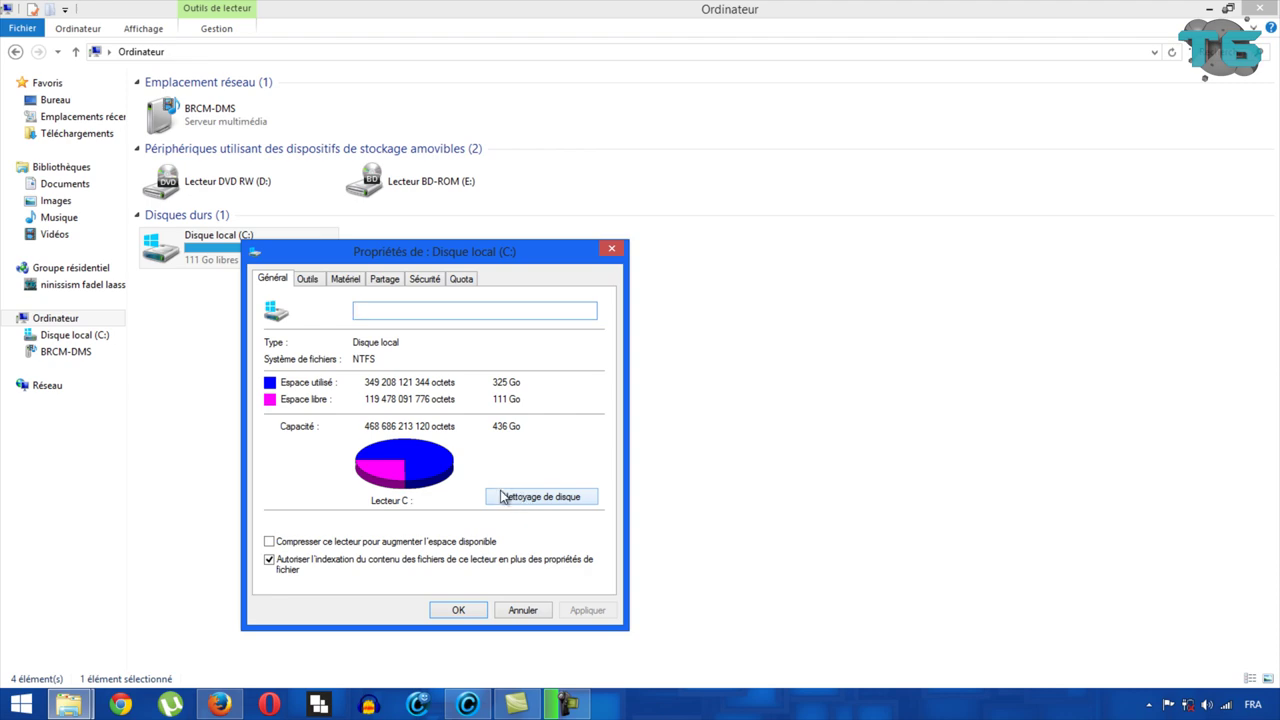
{"action": "left_click", "coordinate": [611, 248]}
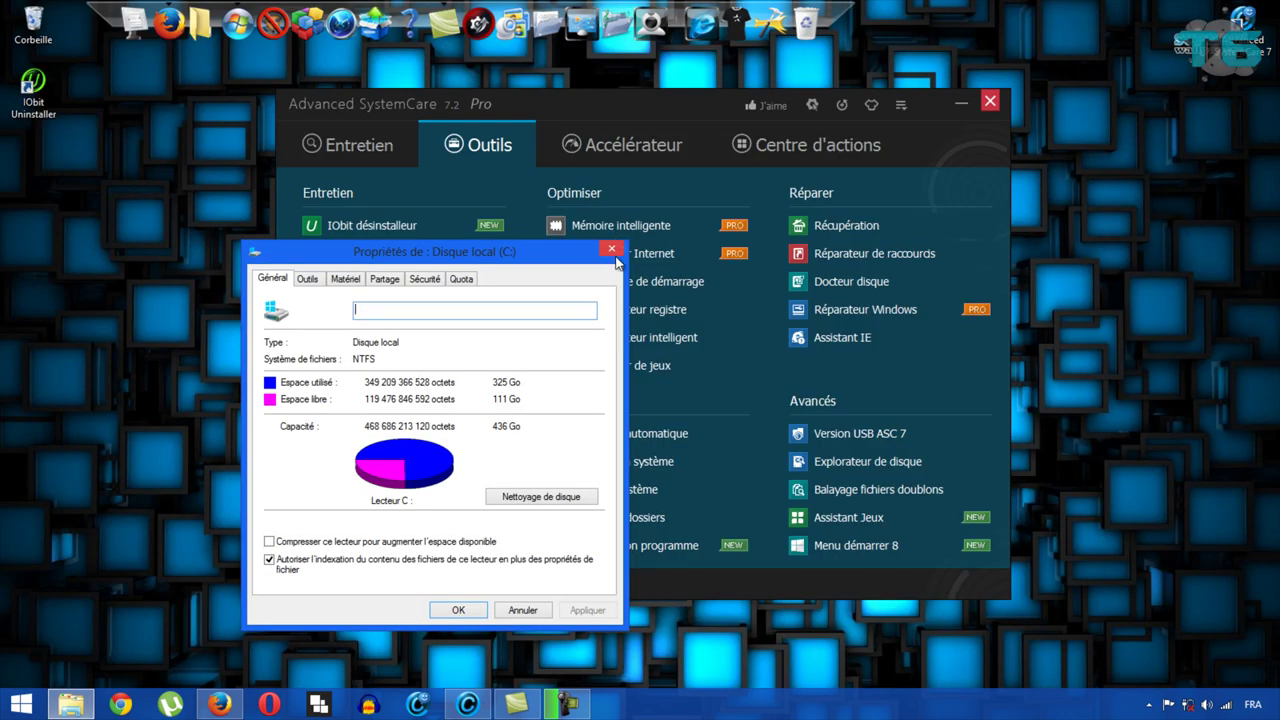
{"action": "left_click", "coordinate": [616, 248]}
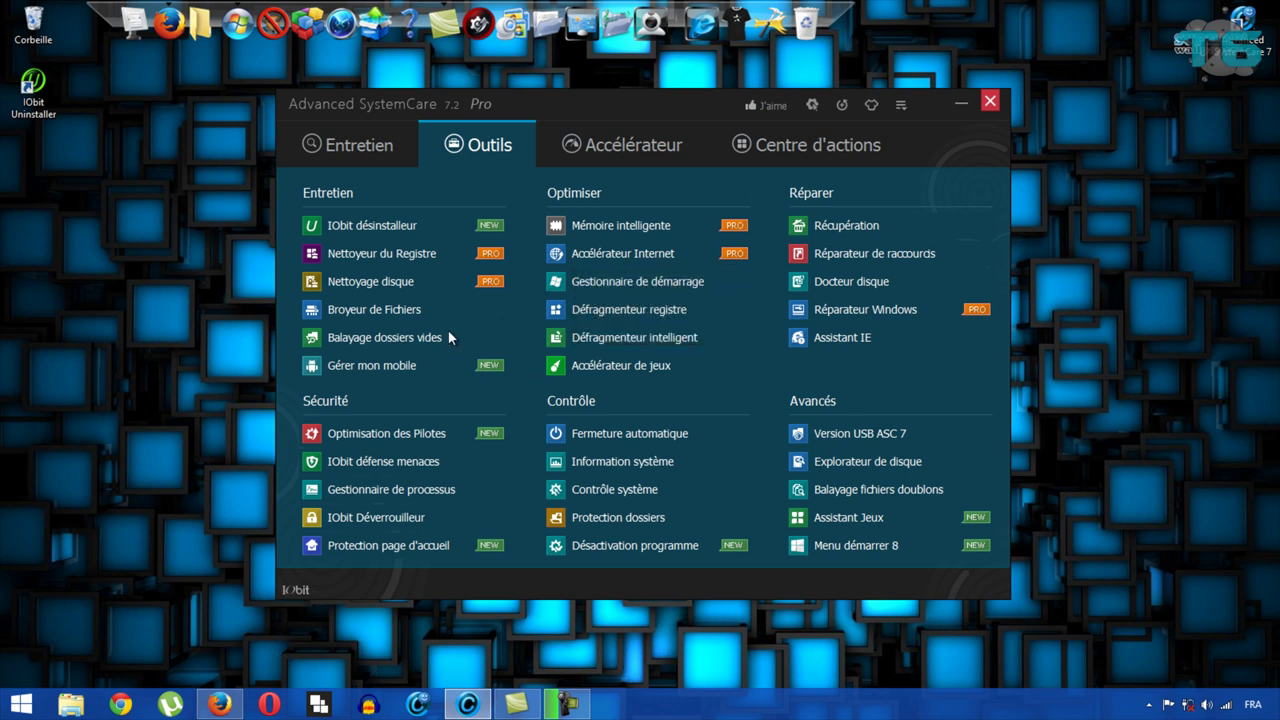
Step: Open the empty folder scanner and scan local disk C: for empty folders
{"action": "mouse_move", "coordinate": [435, 341]}
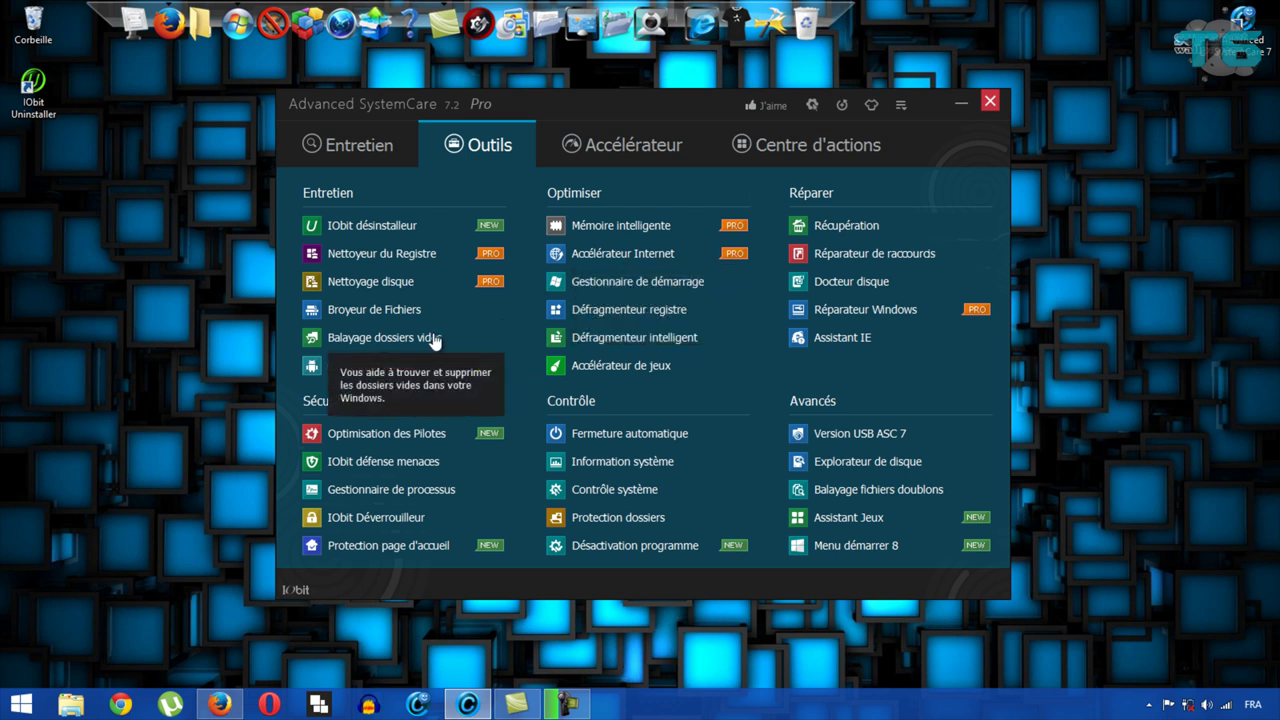
{"action": "left_click", "coordinate": [435, 341]}
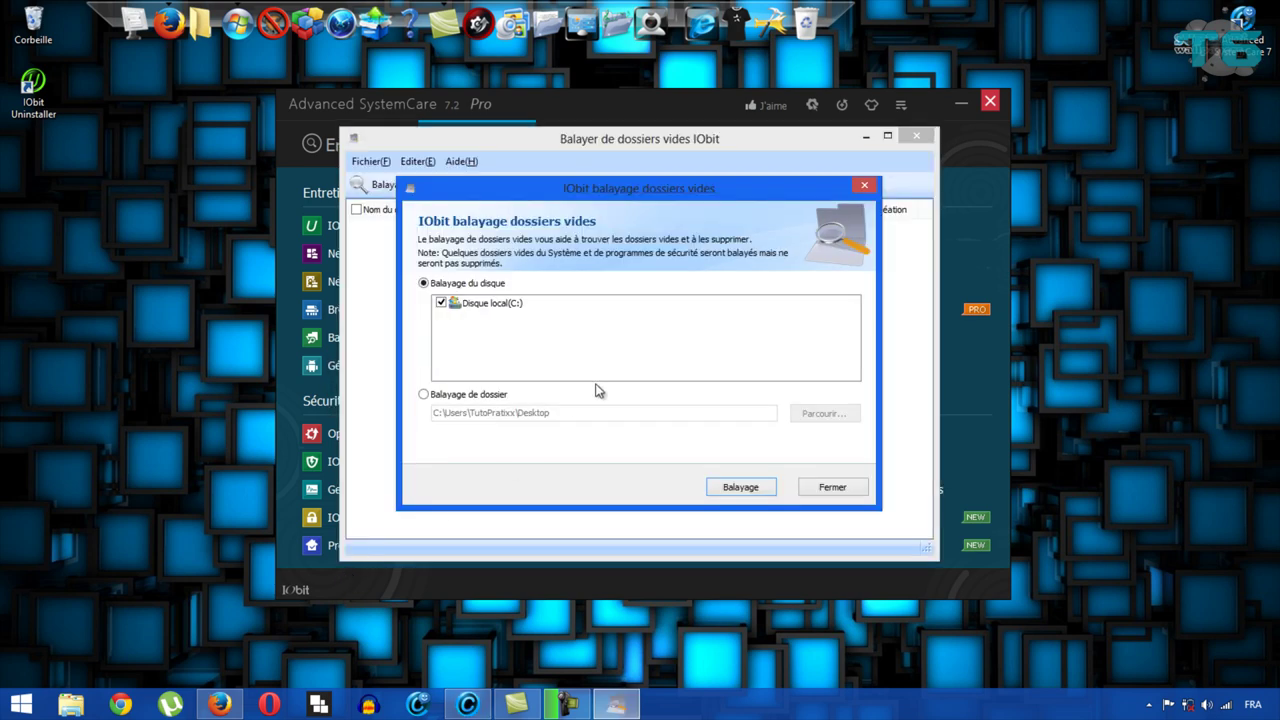
{"action": "left_click", "coordinate": [741, 487]}
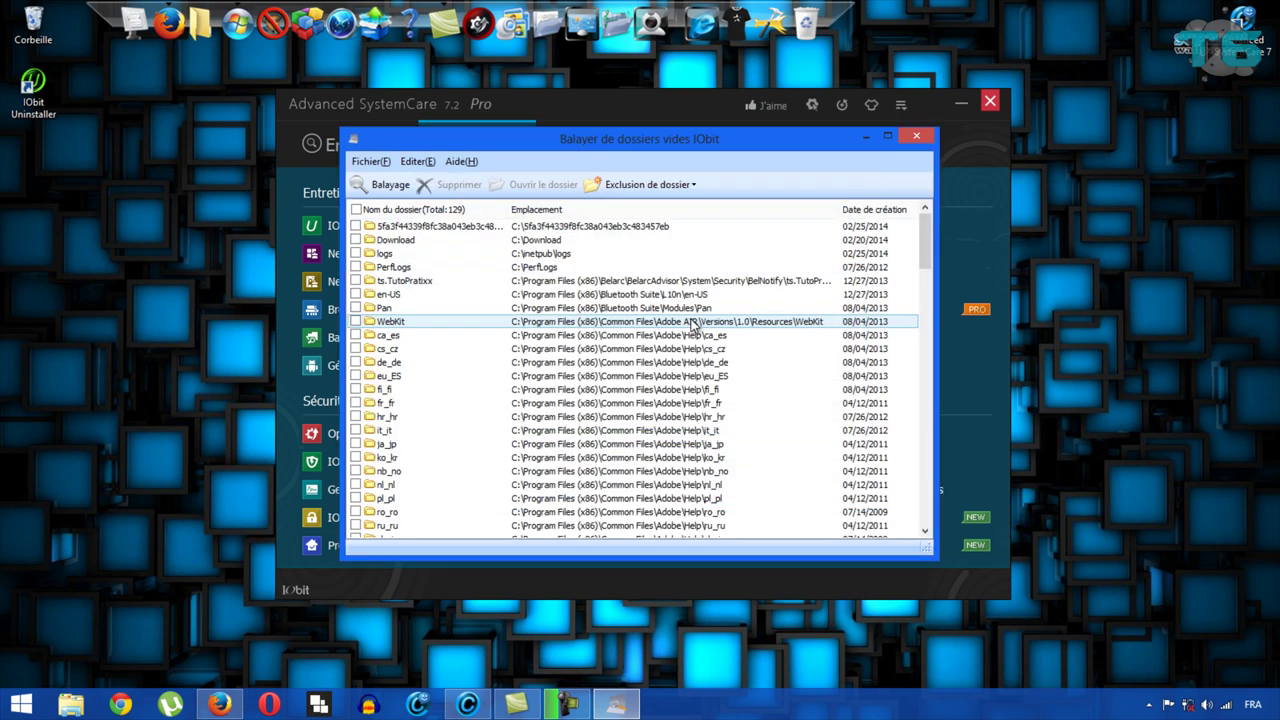
{"action": "left_click_drag", "start_coordinate": [925, 235], "coordinate": [913, 207]}
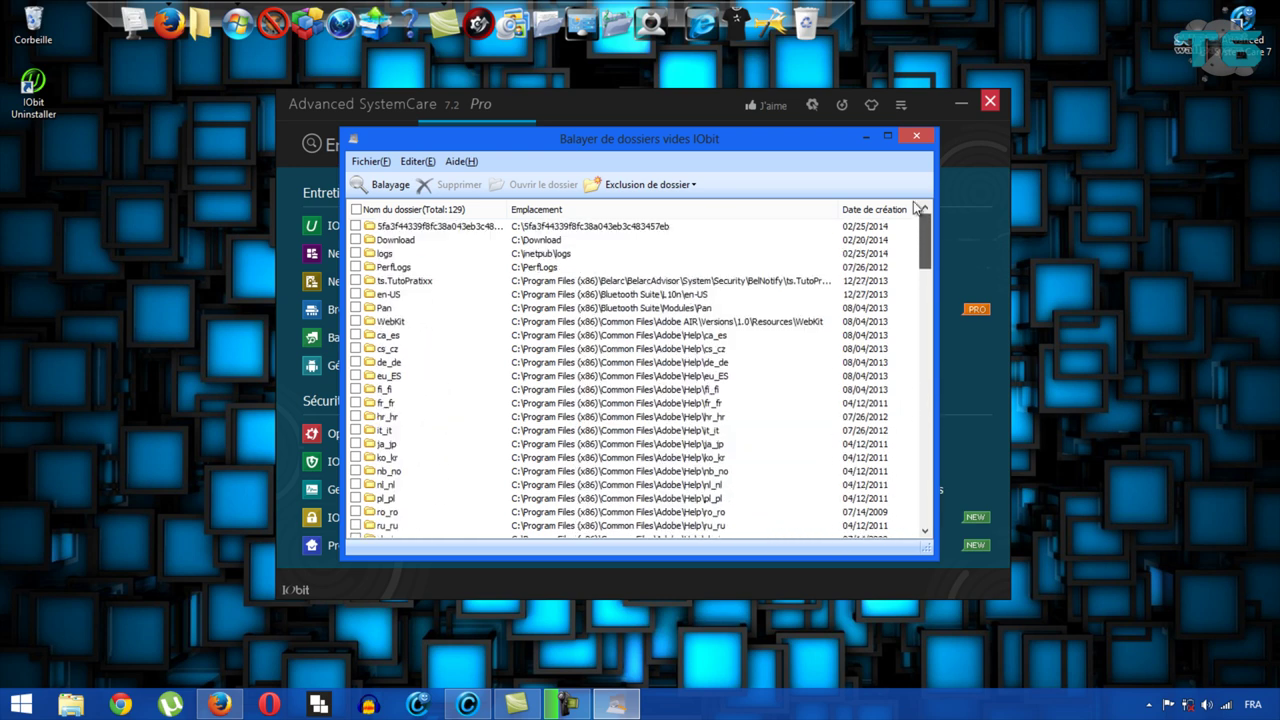
Step: Select all the empty folders found and delete them
{"action": "left_click", "coordinate": [356, 210]}
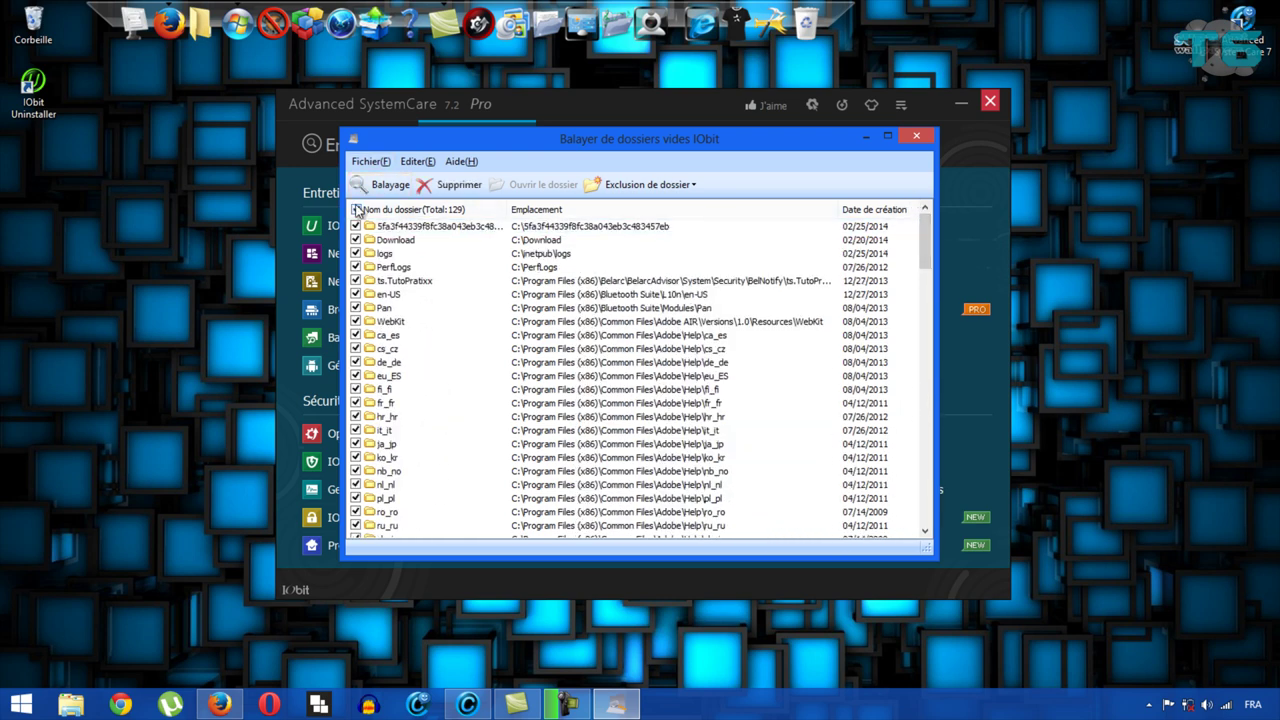
{"action": "left_click", "coordinate": [454, 190]}
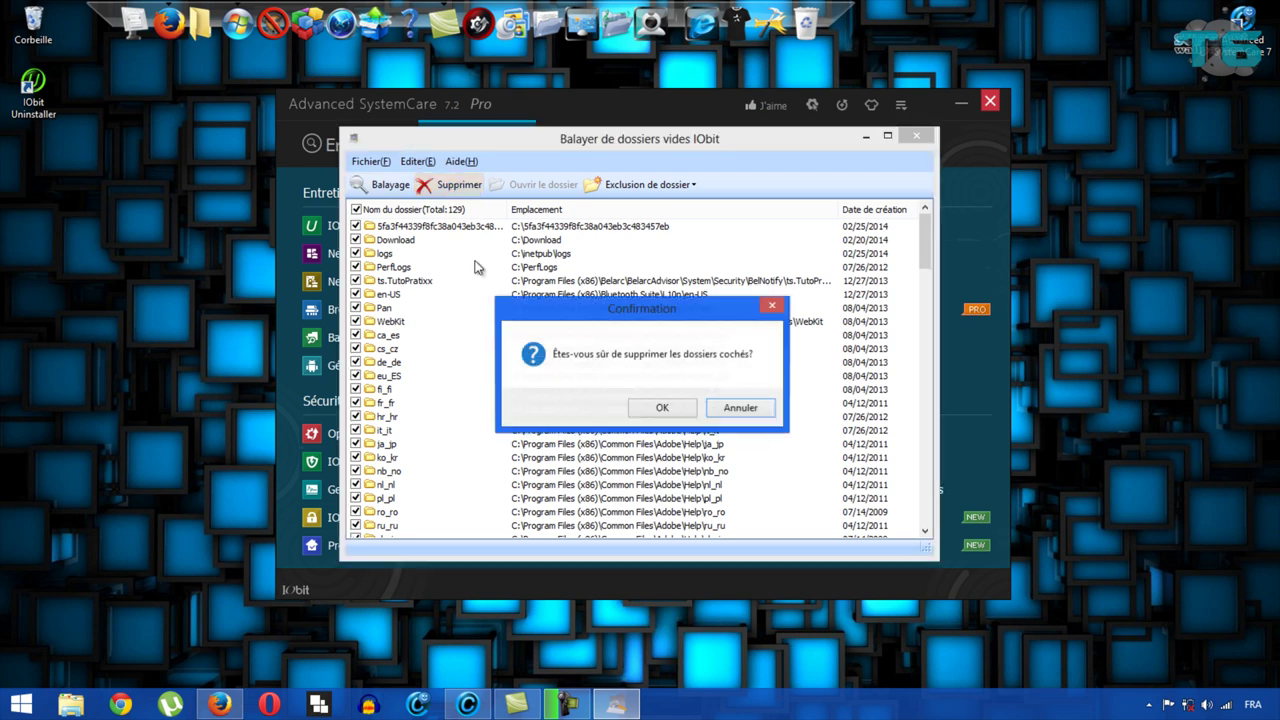
{"action": "left_click", "coordinate": [666, 408]}
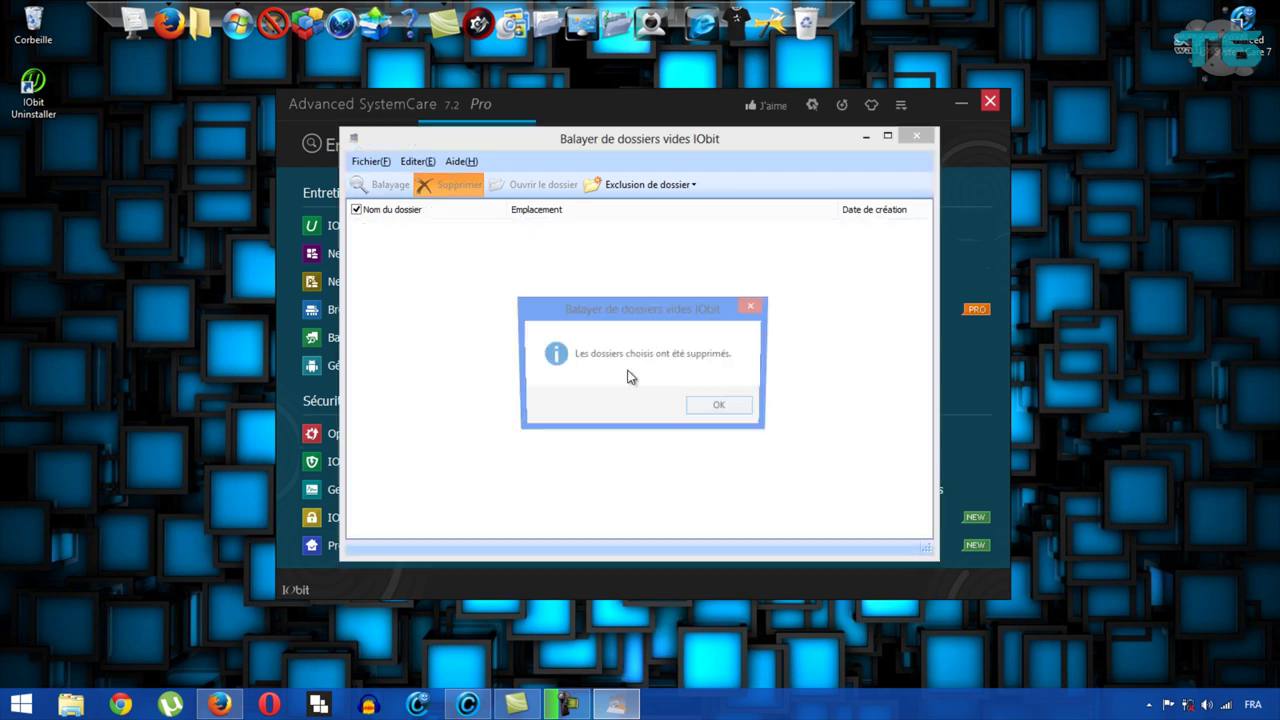
{"action": "left_click", "coordinate": [705, 407]}
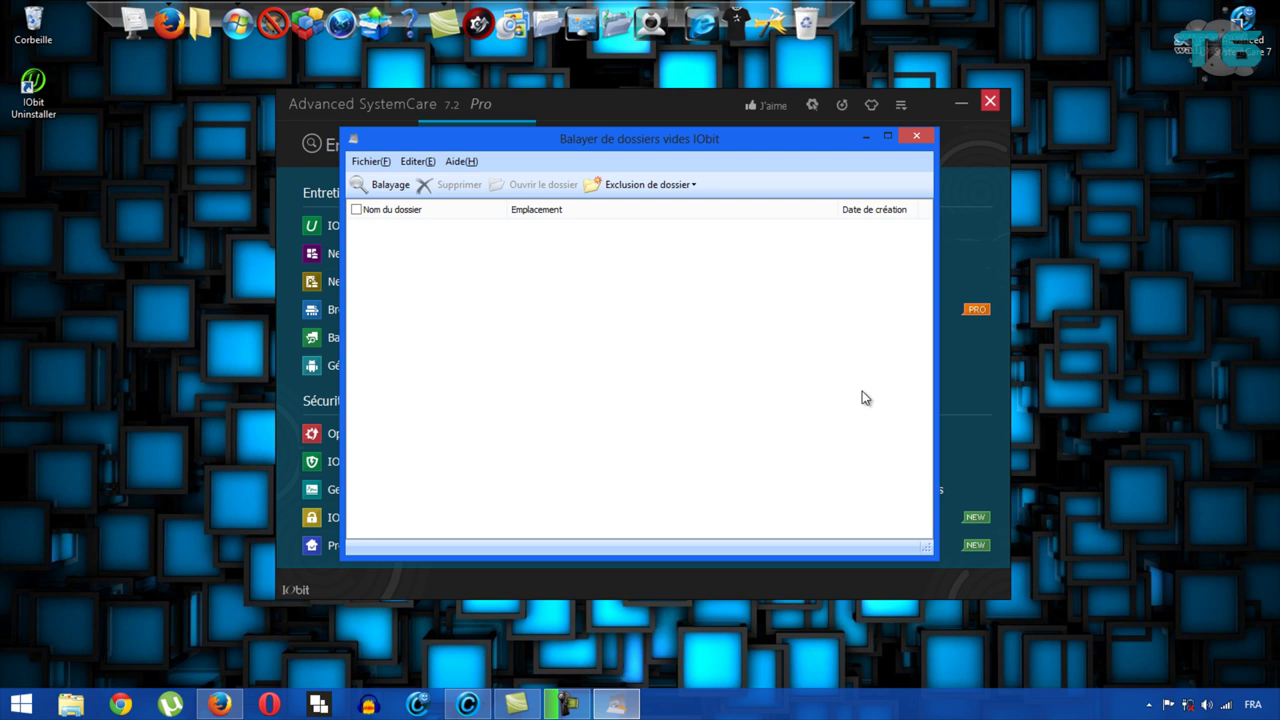
Step: Close the empty folder scanner, check the contents of the Recycle Bin (Corbeille), and permanently empty it
{"action": "left_click", "coordinate": [930, 138]}
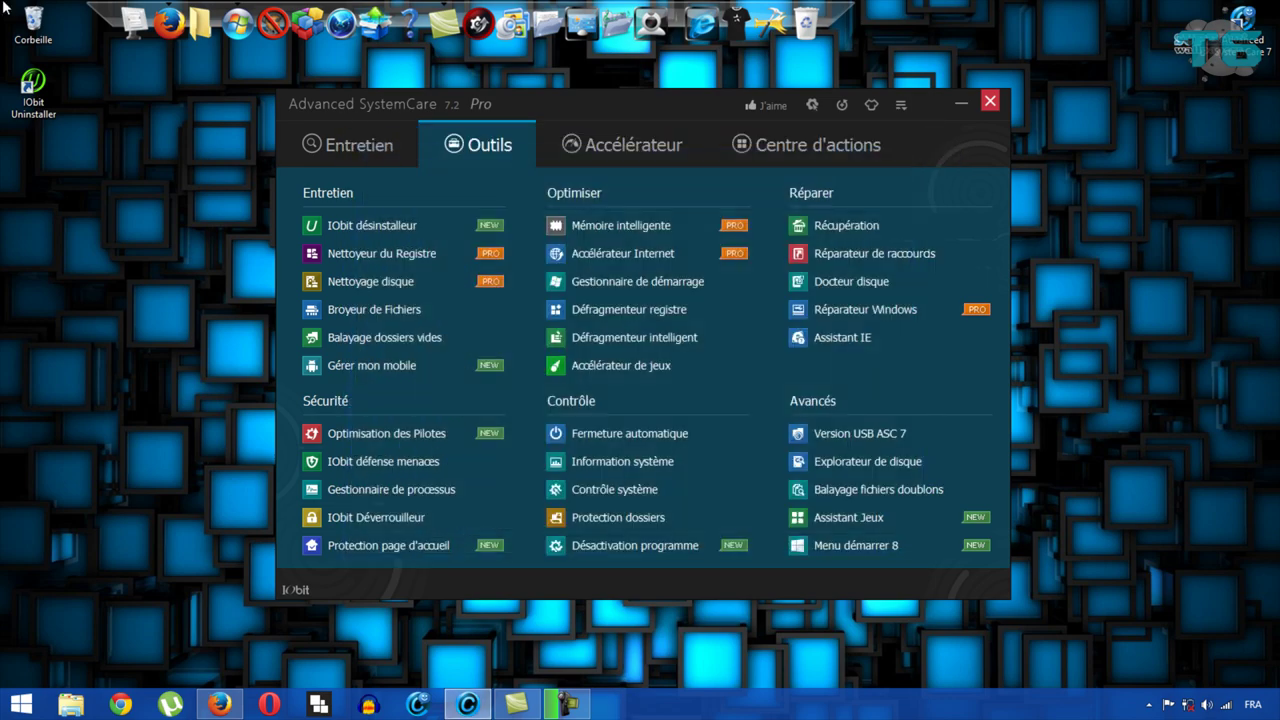
{"action": "double_click", "coordinate": [38, 28]}
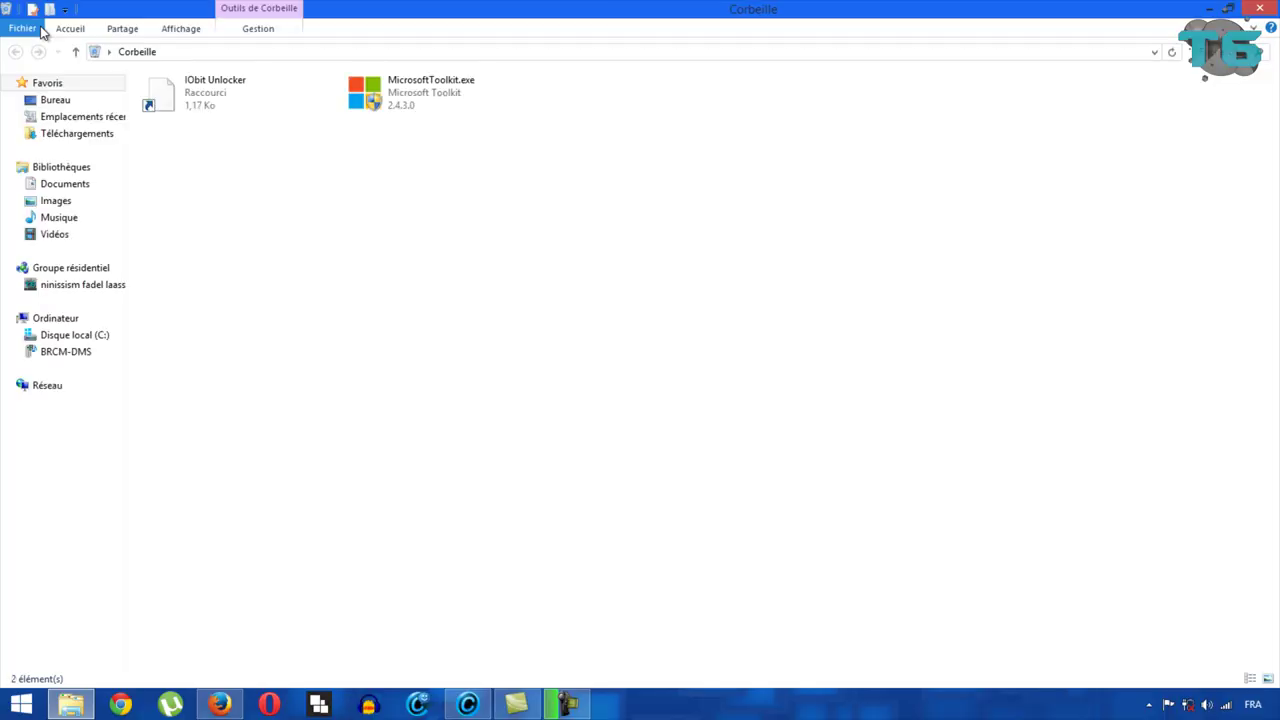
{"action": "left_click_drag", "start_coordinate": [246, 129], "coordinate": [704, 84]}
{"action": "left_click", "coordinate": [1260, 8]}
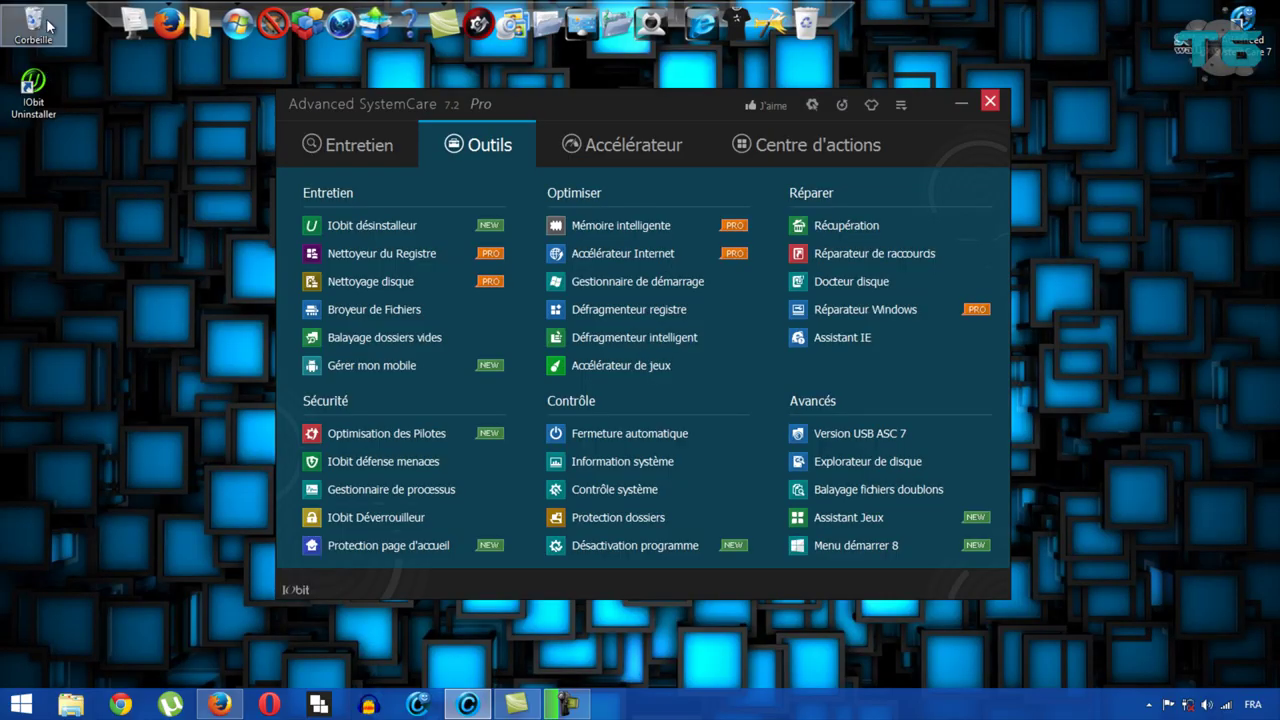
{"action": "right_click", "coordinate": [38, 24]}
{"action": "left_click", "coordinate": [106, 65]}
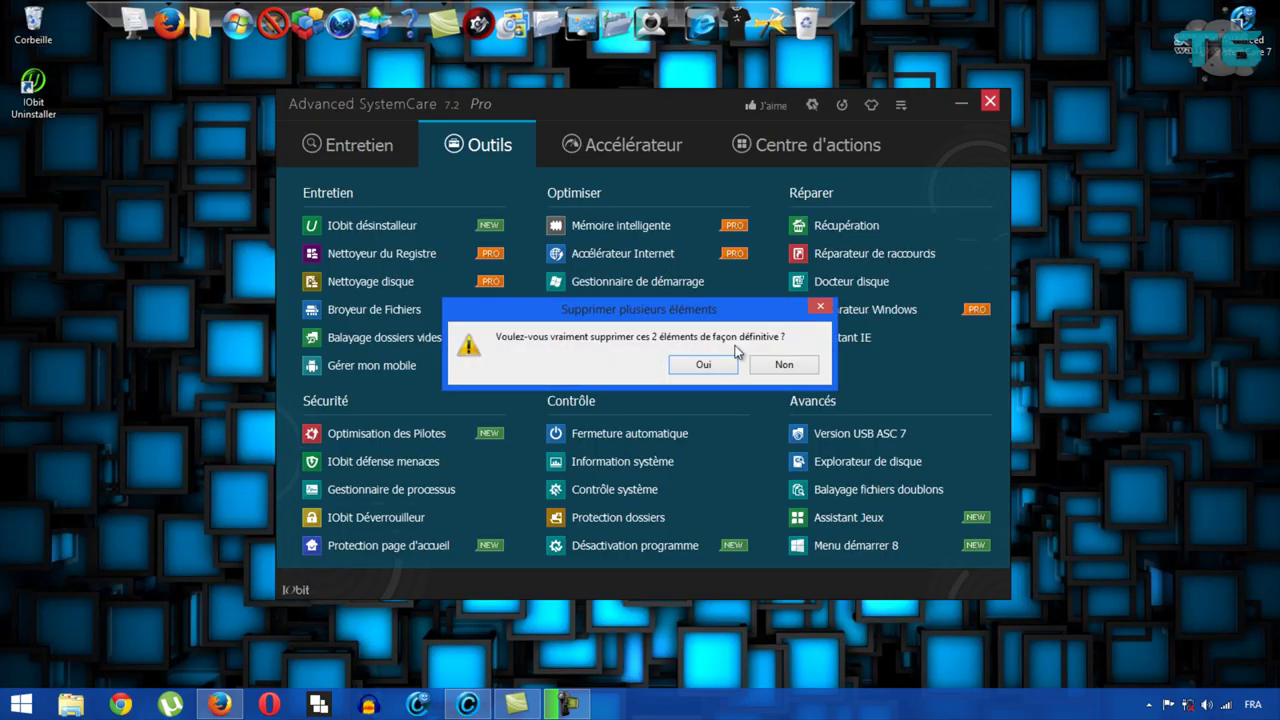
{"action": "key", "text": "Return"}
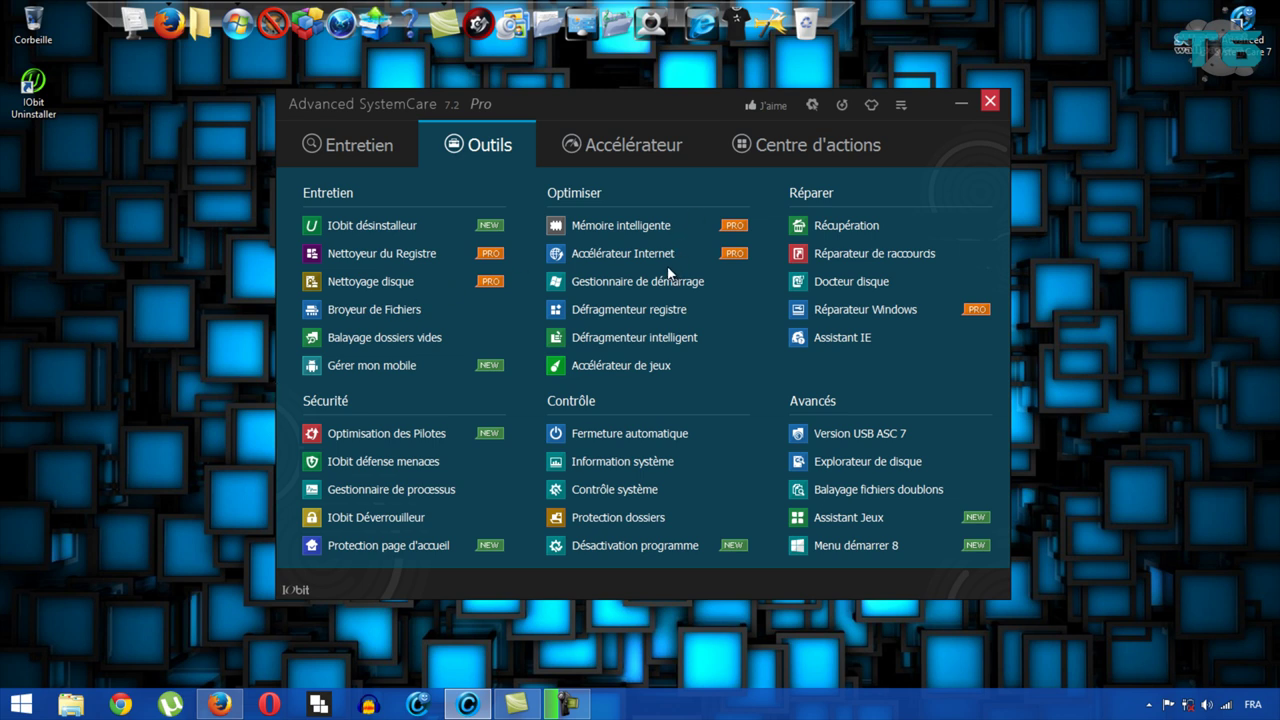
Step: Open the startup manager (Gestionnaire de démarrage) and view the operation choices for the CyberLink MediaLibrary service
{"action": "mouse_move", "coordinate": [653, 263]}
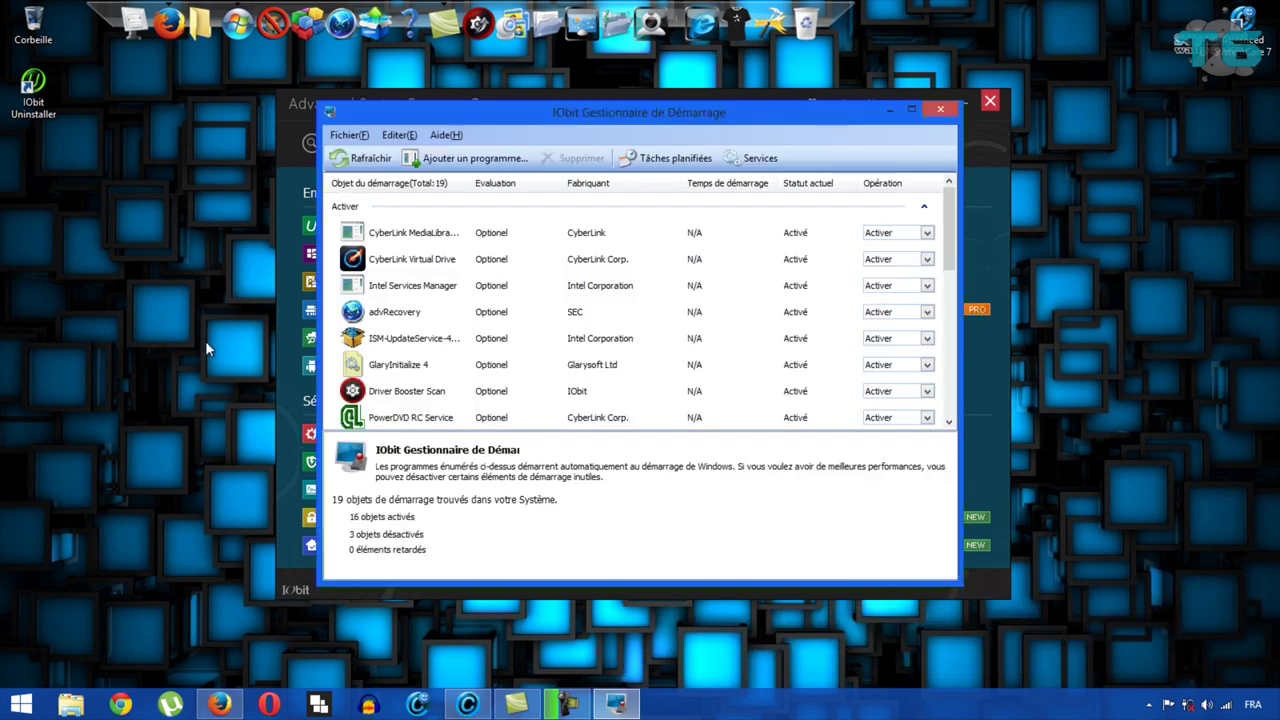
{"action": "left_click", "coordinate": [928, 234]}
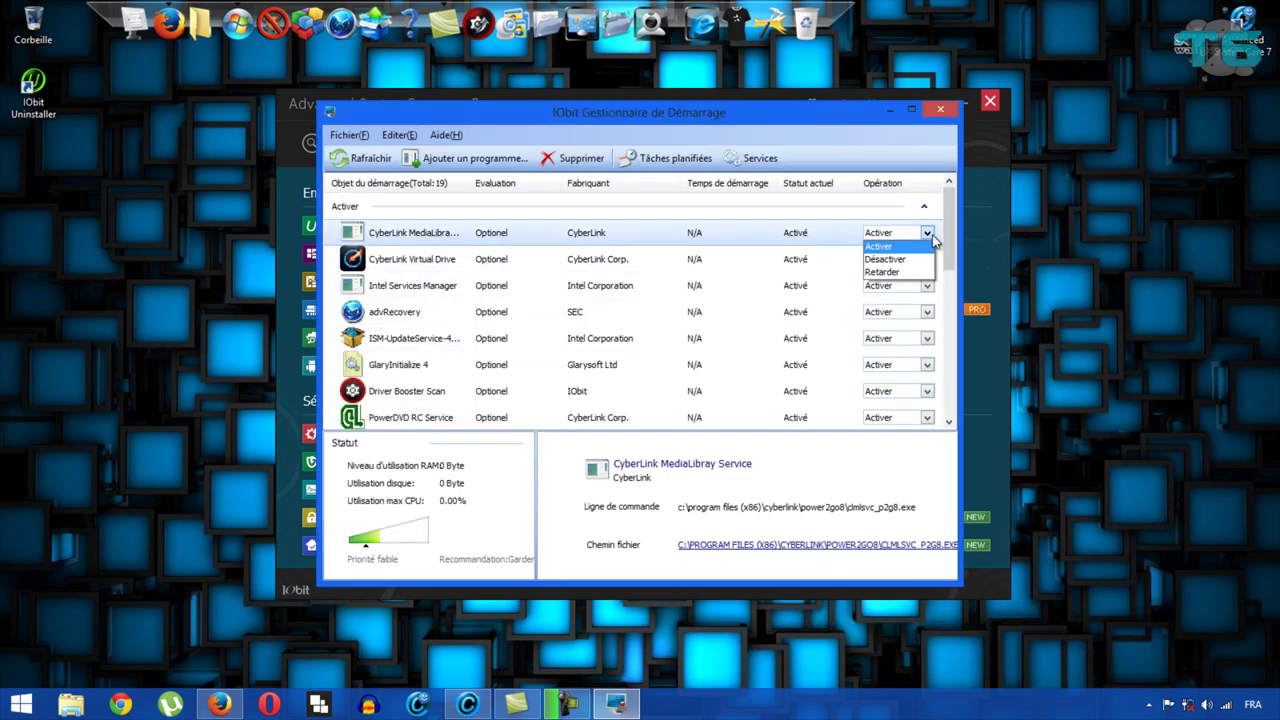
{"action": "left_click", "coordinate": [930, 238]}
Step: Review the remaining startup items, including the details of Realtek Camera Man and CyberLink Virtual Drive, and close the startup manager
{"action": "left_click_drag", "start_coordinate": [948, 220], "coordinate": [946, 394]}
{"action": "left_click", "coordinate": [942, 392]}
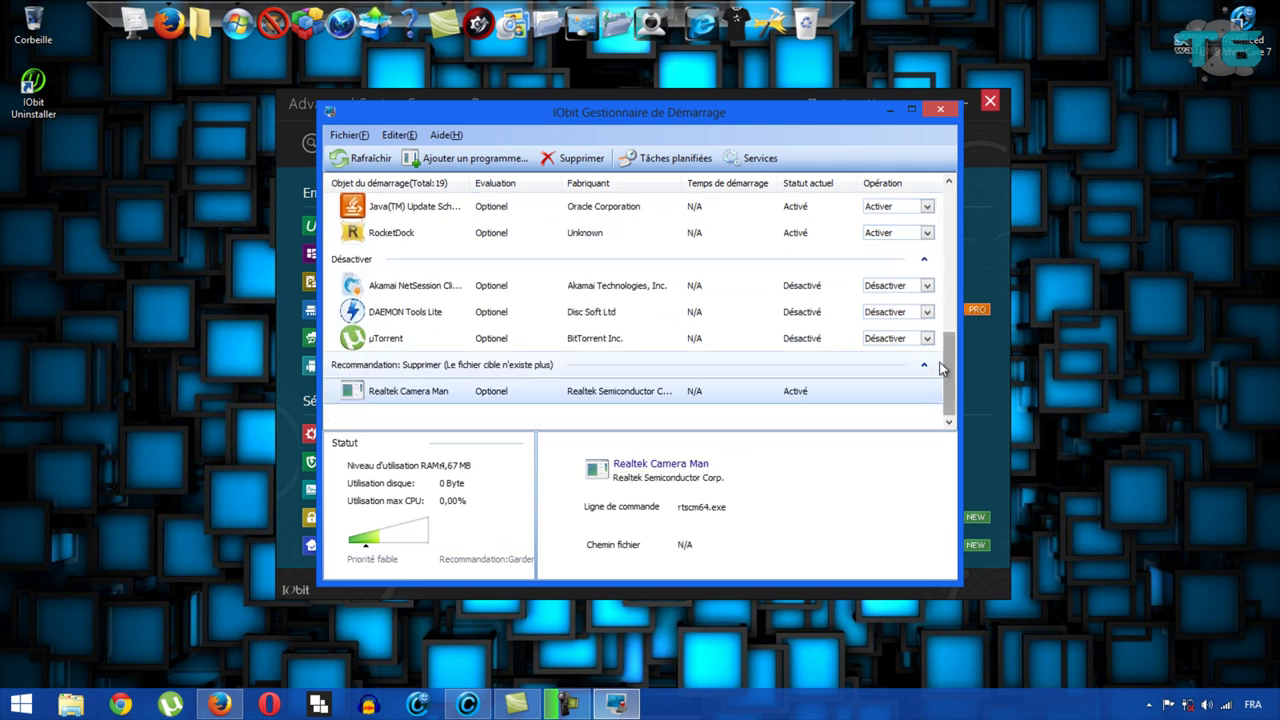
{"action": "double_click", "coordinate": [909, 391]}
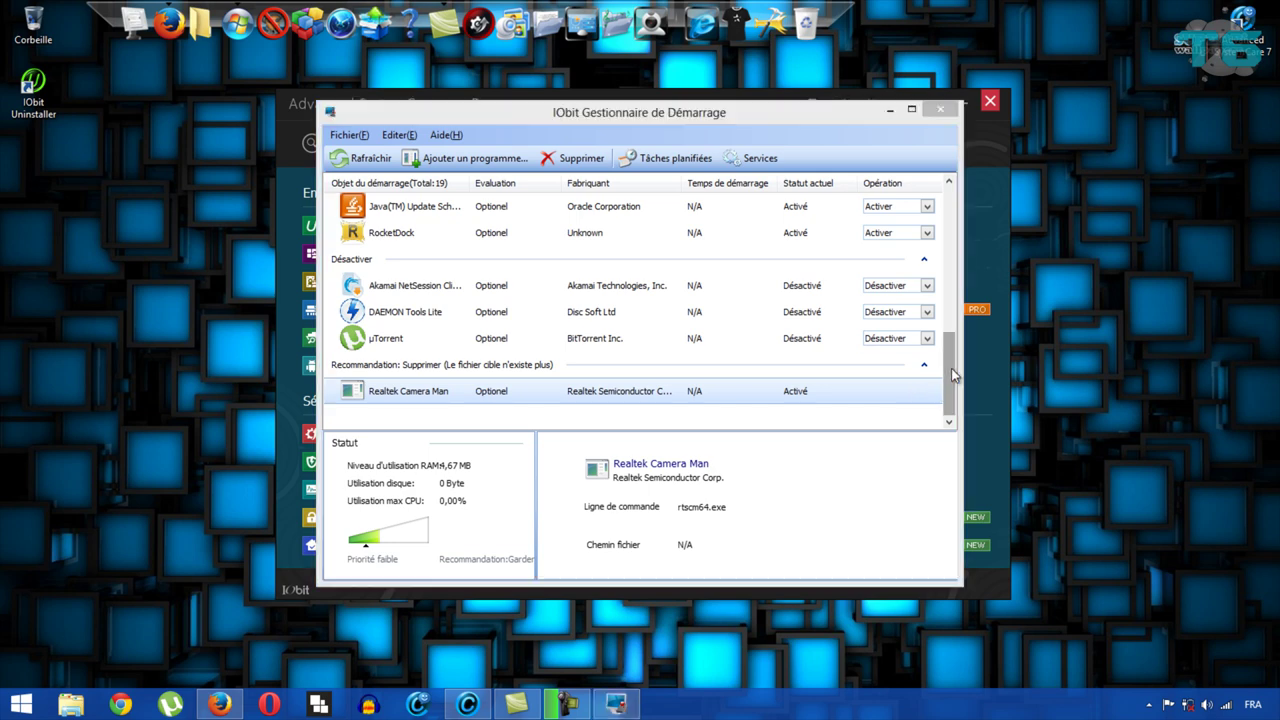
{"action": "left_click", "coordinate": [1227, 287]}
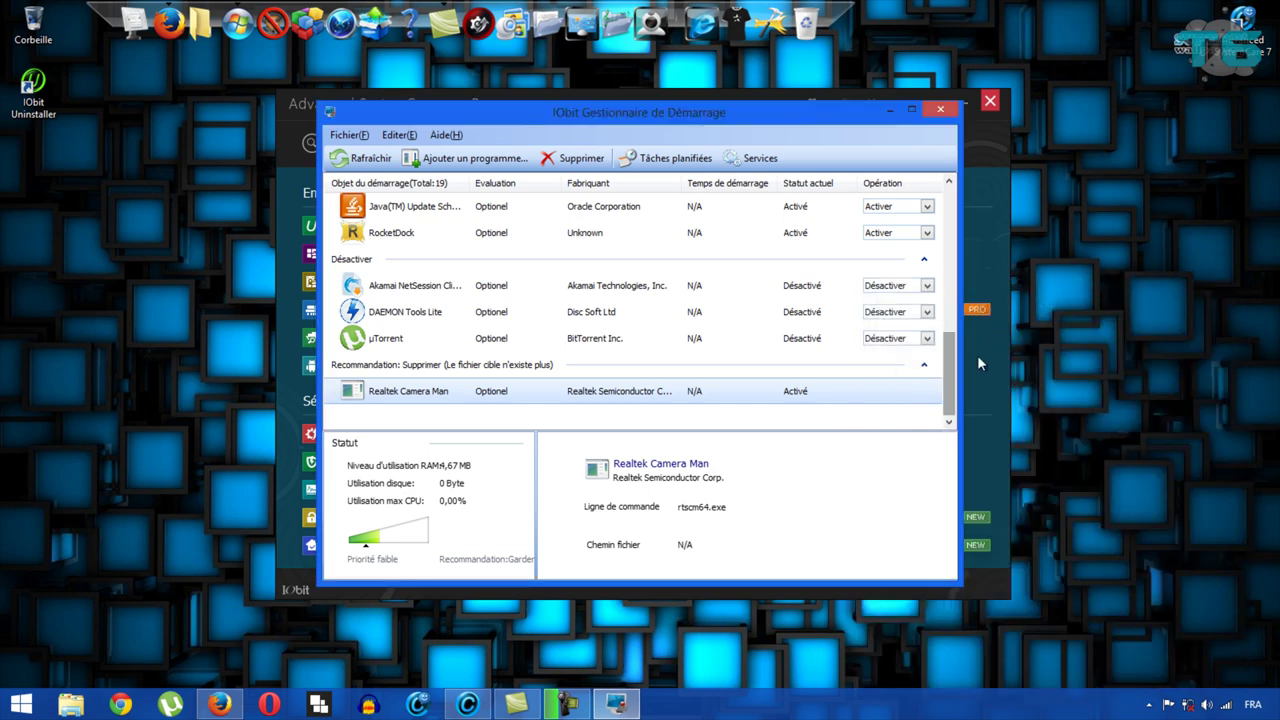
{"action": "left_click_drag", "start_coordinate": [952, 375], "coordinate": [946, 215]}
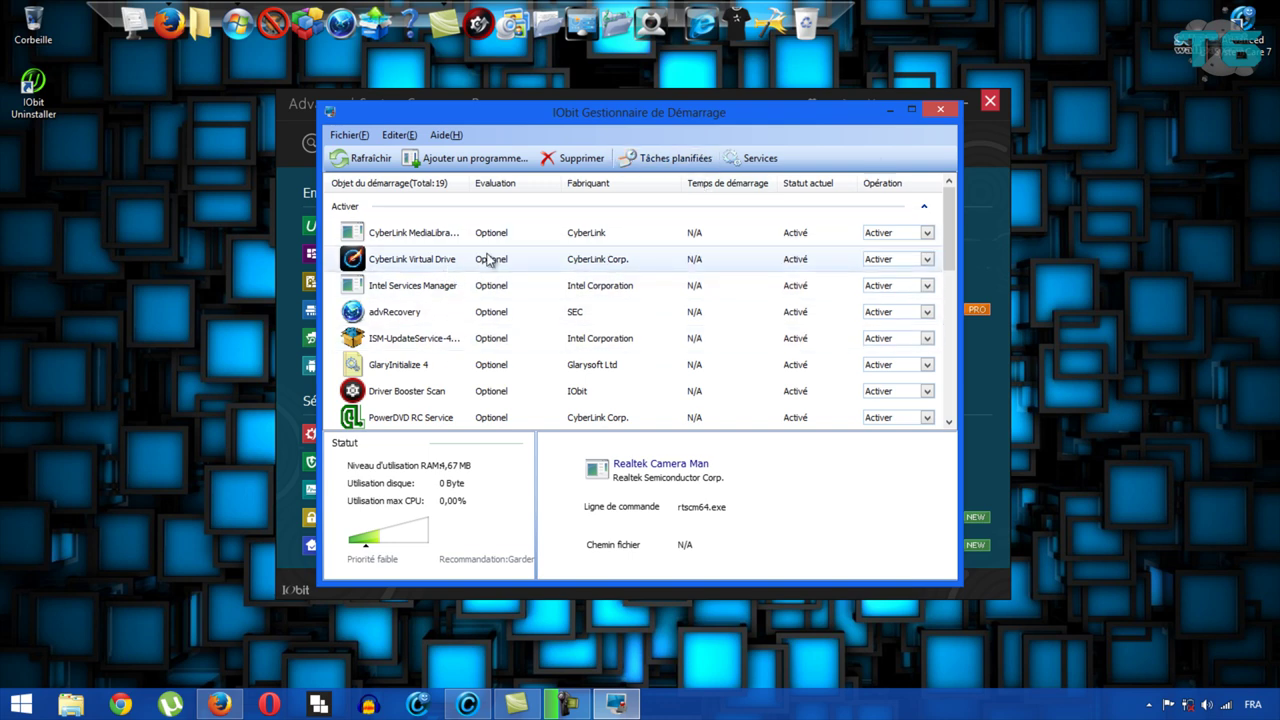
{"action": "left_click", "coordinate": [423, 263]}
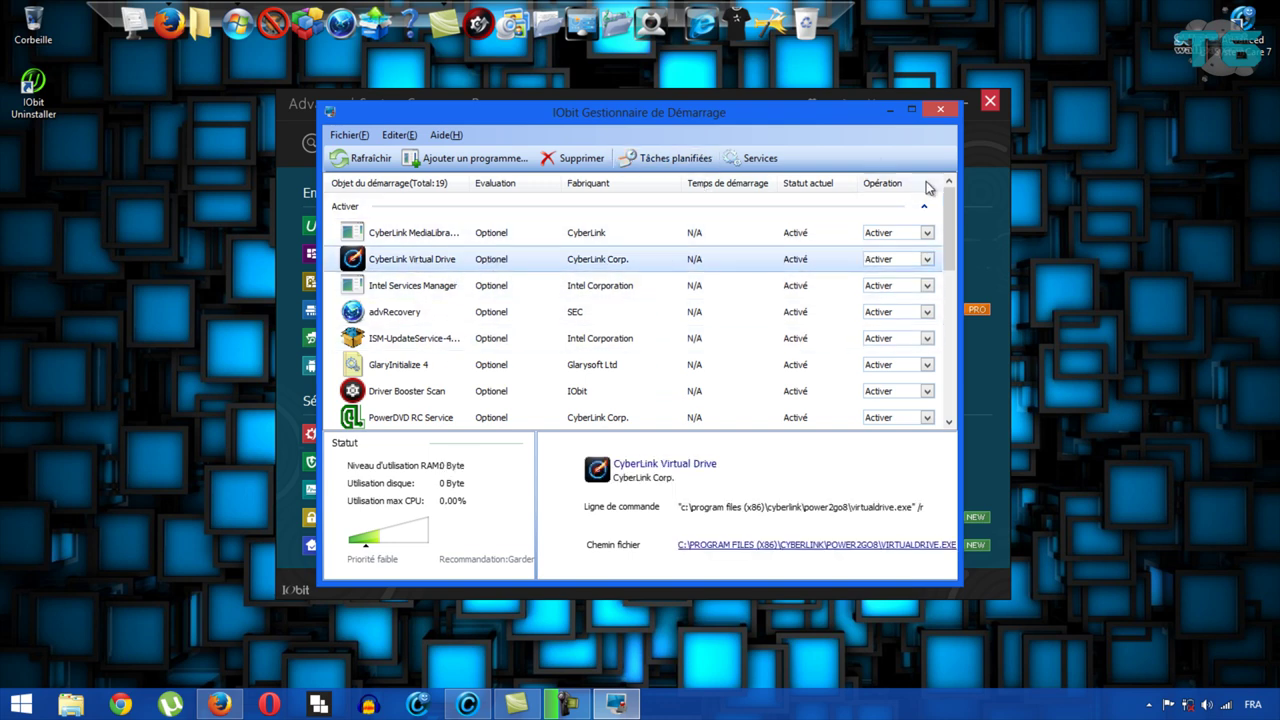
{"action": "left_click", "coordinate": [941, 110]}
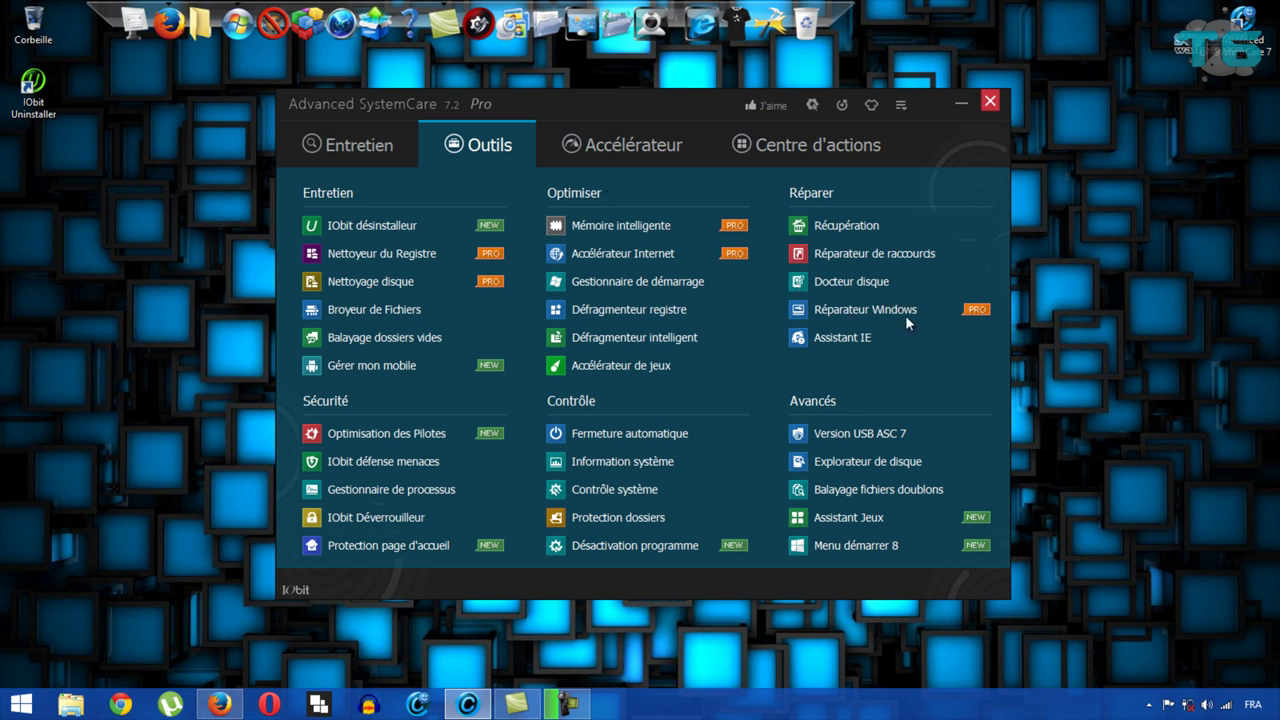
{"action": "mouse_move", "coordinate": [906, 316]}
{"action": "right_click", "coordinate": [484, 30]}
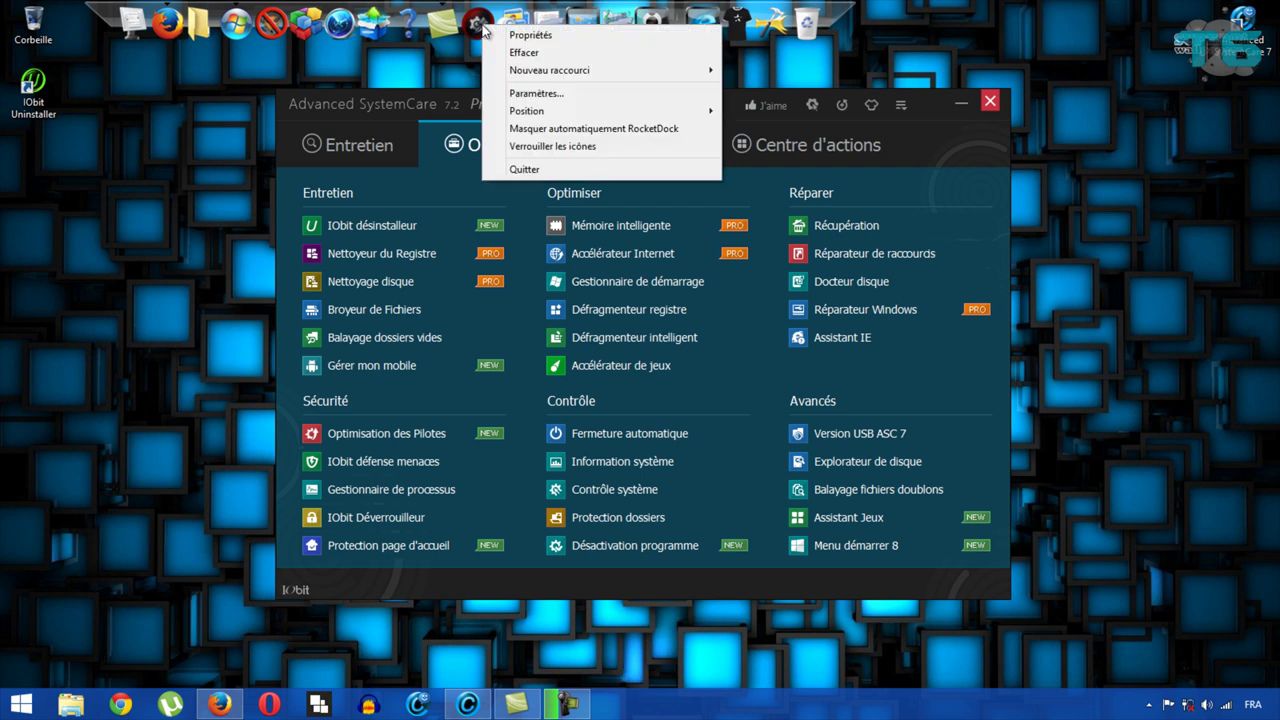
{"action": "left_click", "coordinate": [444, 68]}
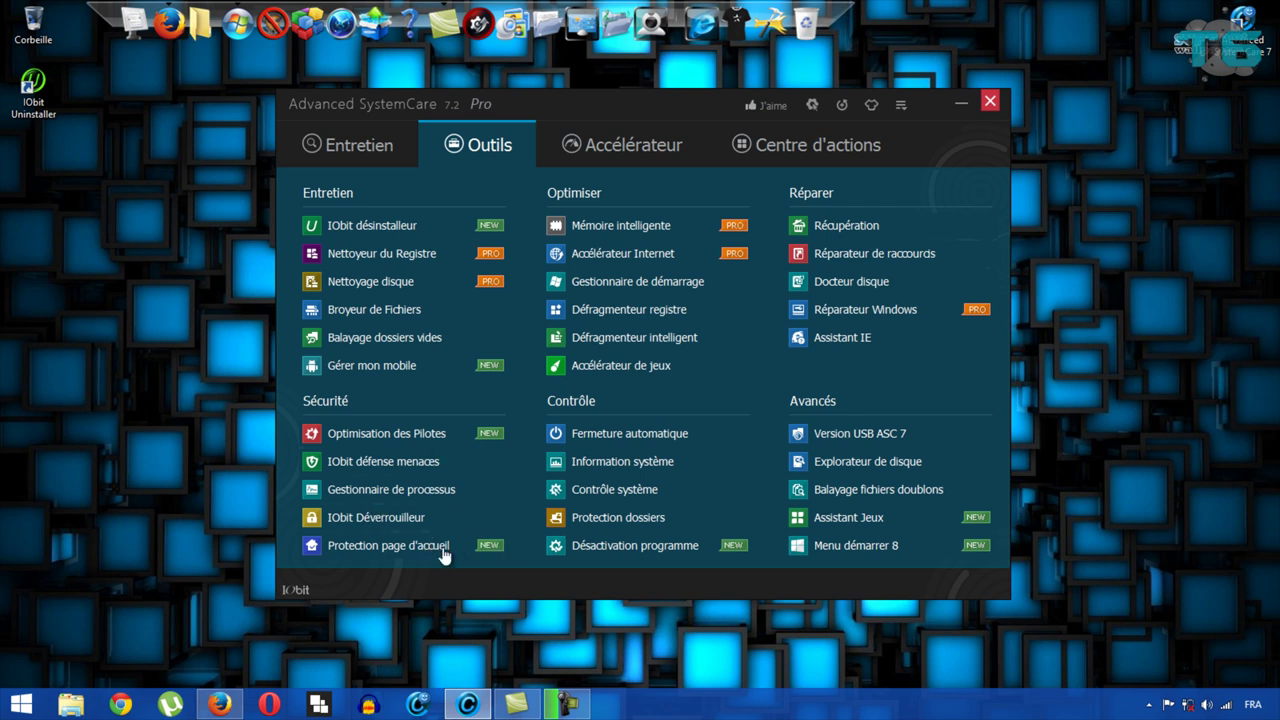
Step: Open the automatic shutdown tool, start adding a scheduled task, and examine the delay choices for restarting the PC
{"action": "left_click", "coordinate": [621, 438]}
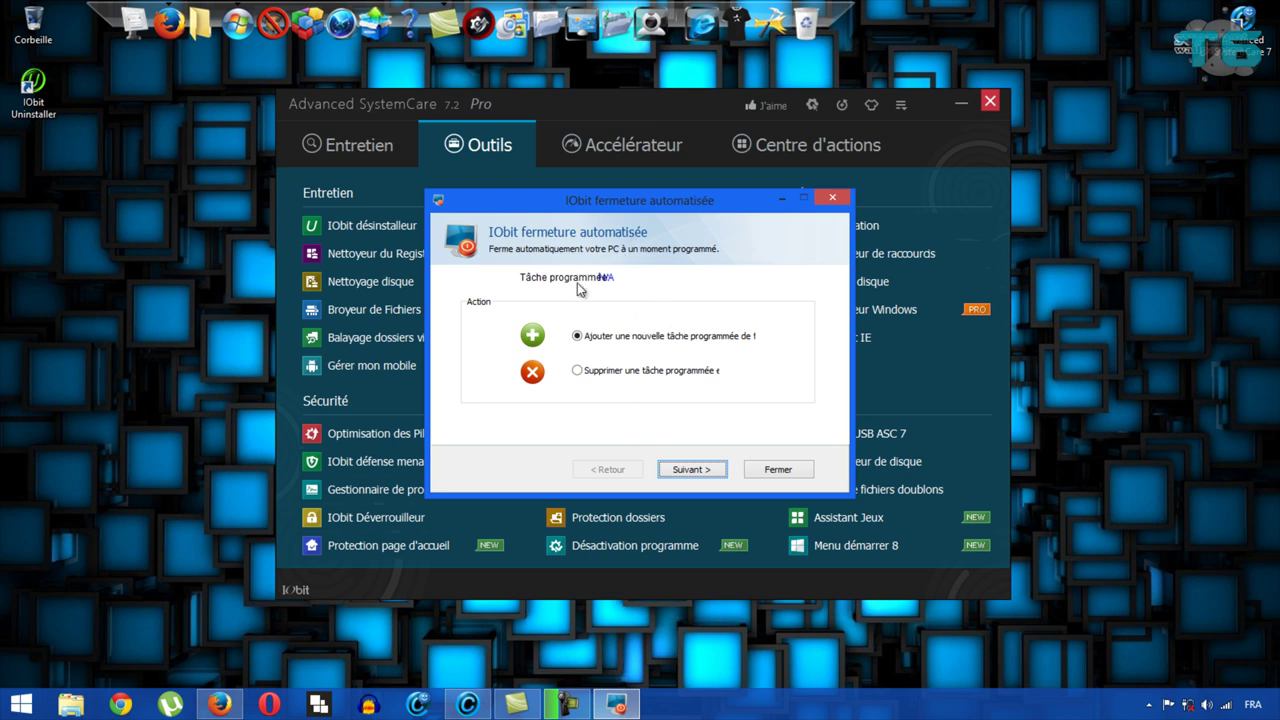
{"action": "left_click", "coordinate": [618, 338]}
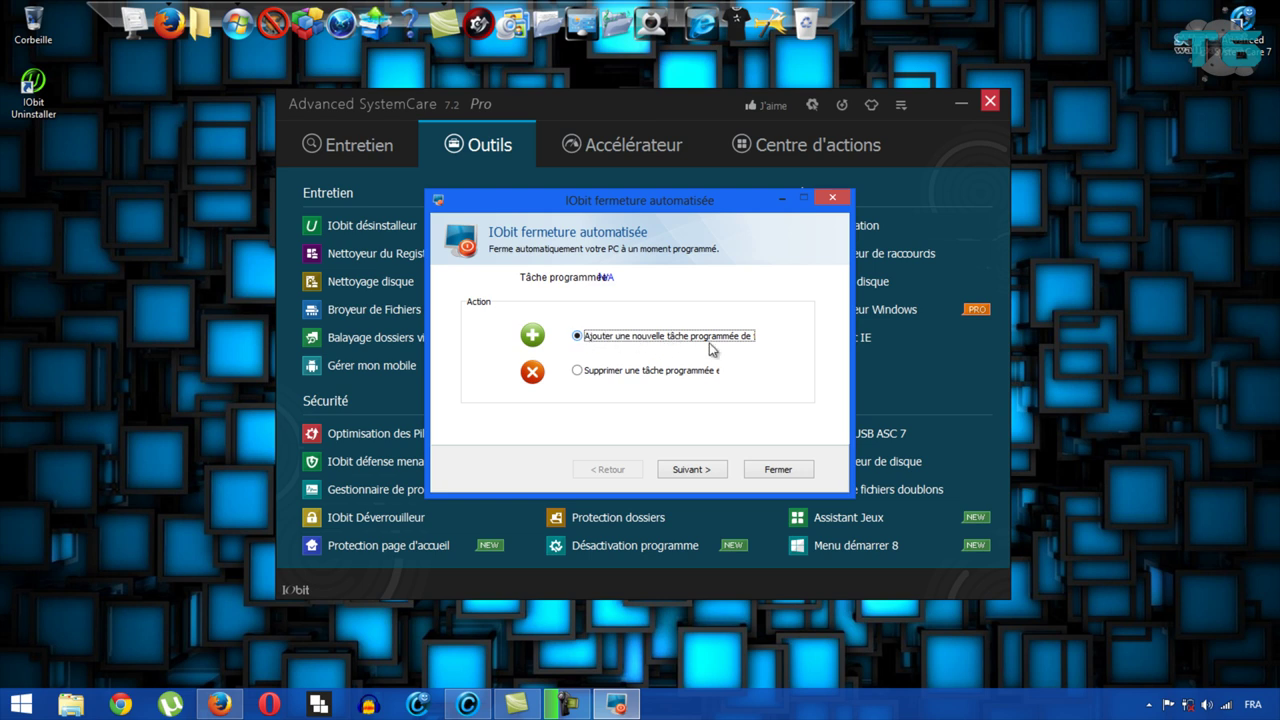
{"action": "left_click", "coordinate": [710, 468]}
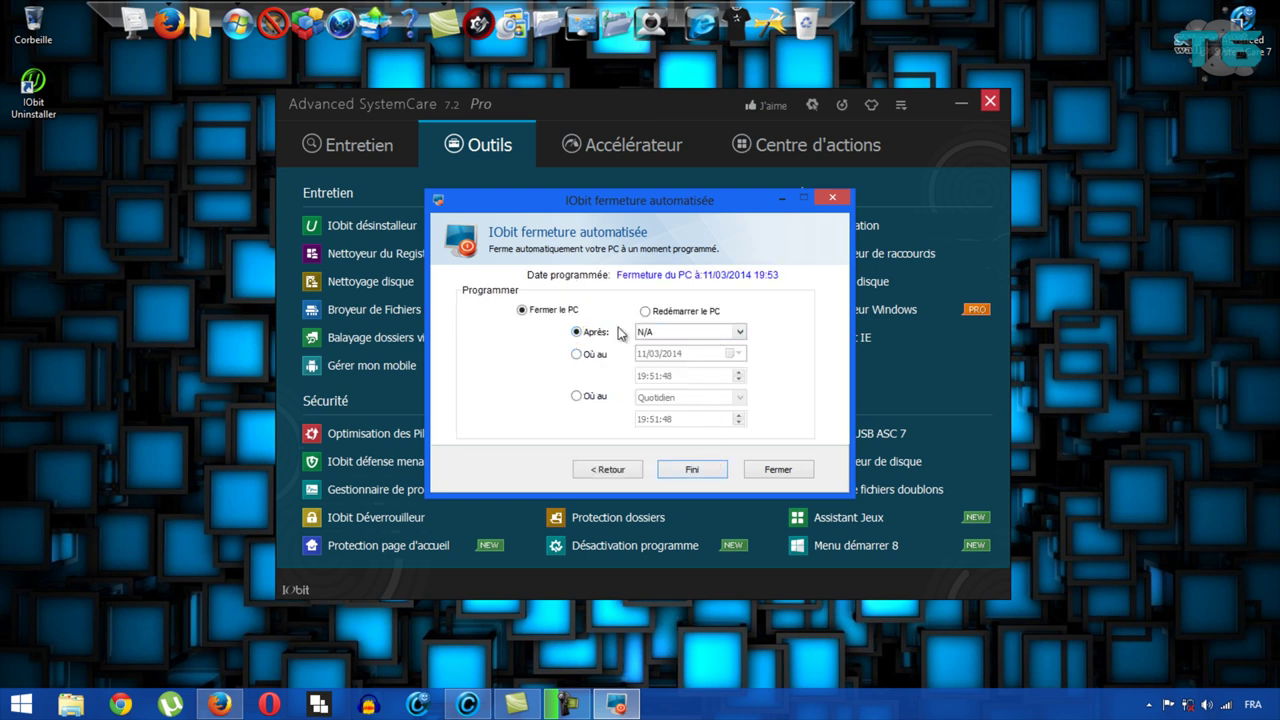
{"action": "left_click", "coordinate": [684, 312]}
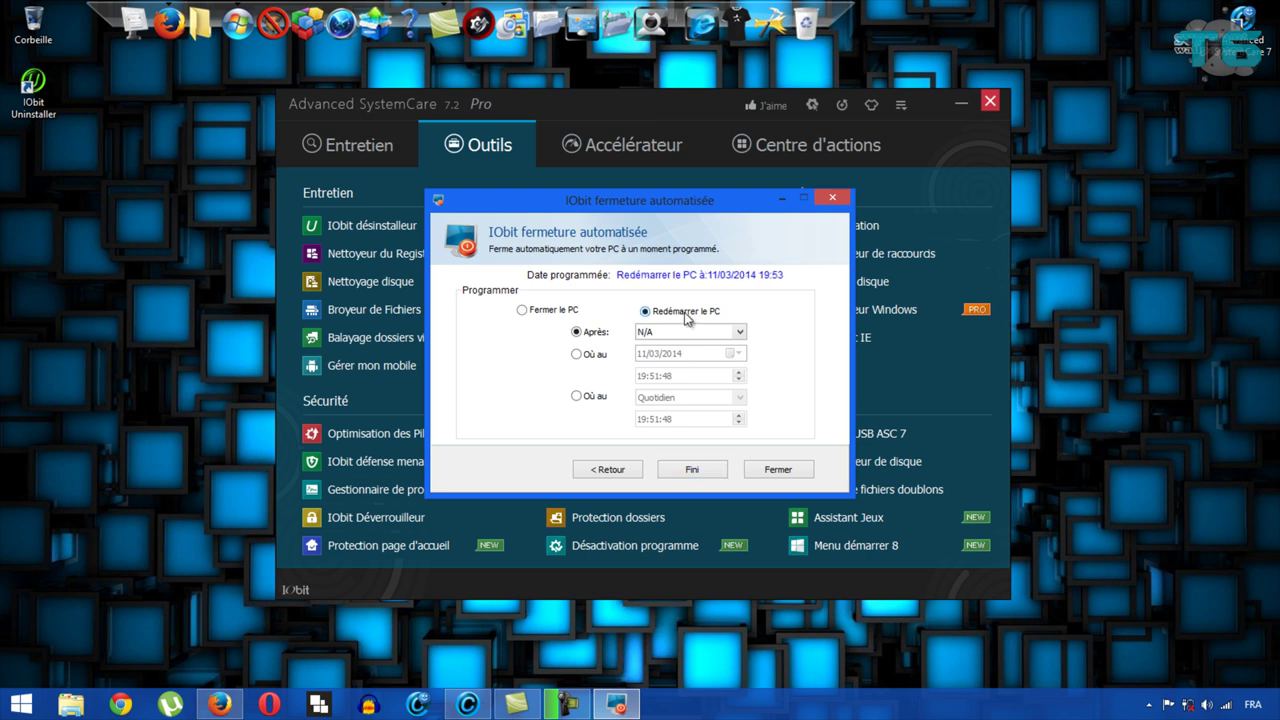
{"action": "left_click", "coordinate": [692, 333]}
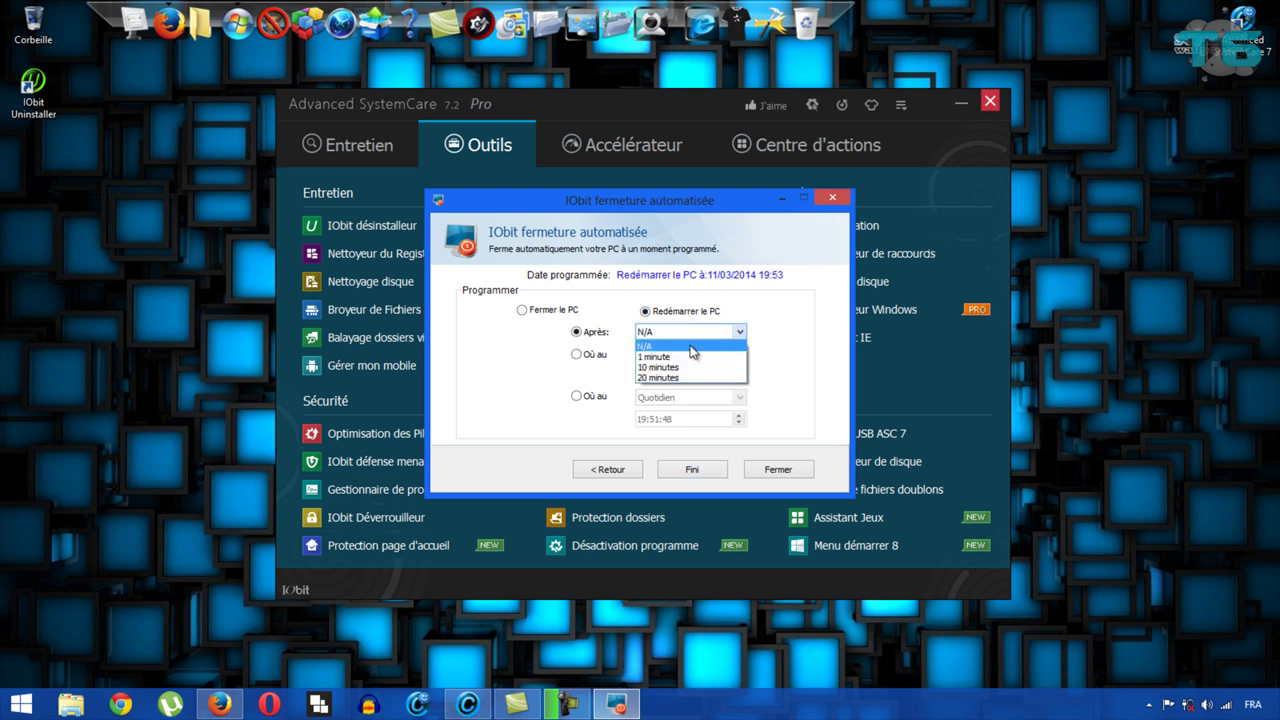
{"action": "left_click", "coordinate": [533, 311]}
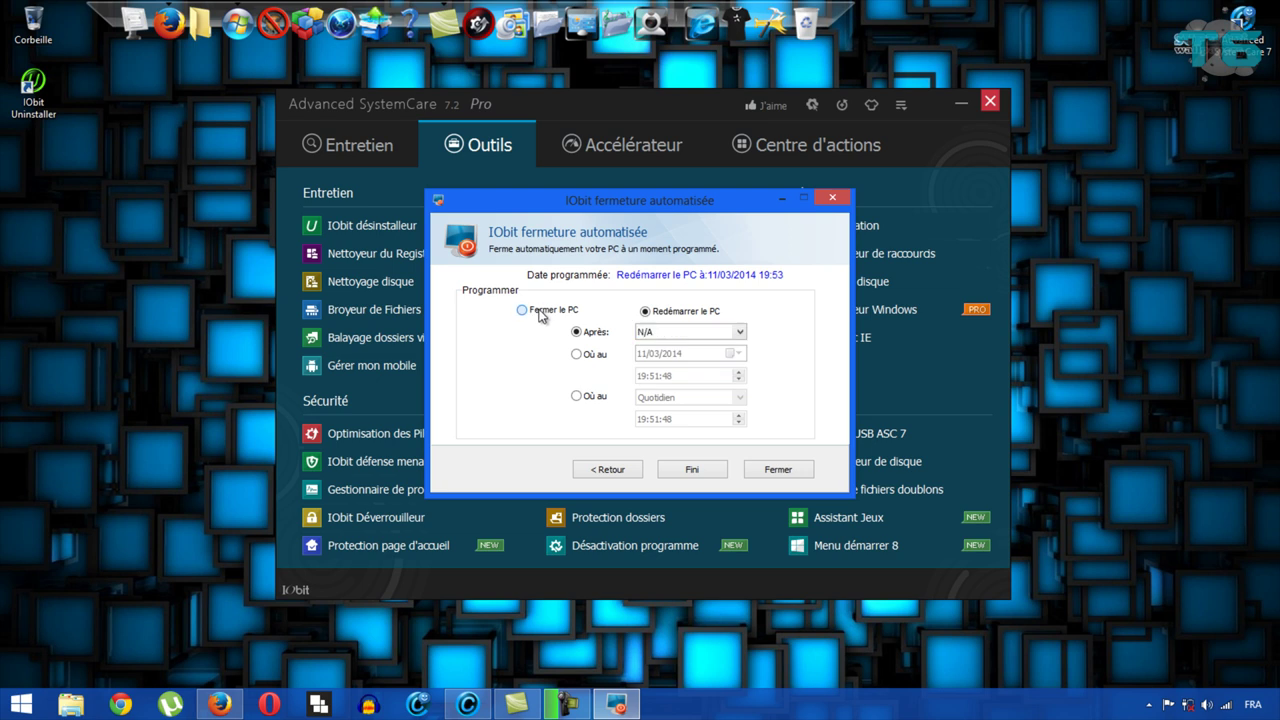
Step: Examine the PC shutdown scheduling options for a specific date, a delay and a daily time, and close the tool without saving a task
{"action": "left_click", "coordinate": [533, 311]}
{"action": "left_click", "coordinate": [599, 358]}
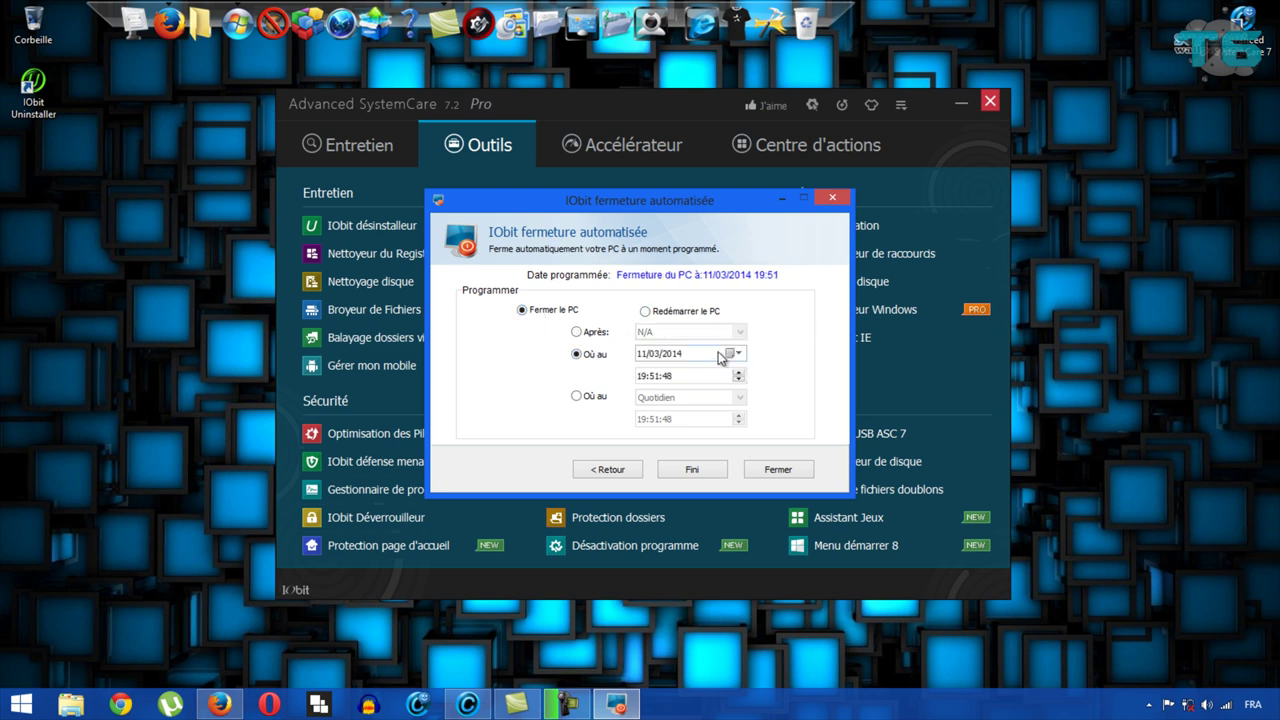
{"action": "left_click", "coordinate": [737, 353]}
{"action": "left_click", "coordinate": [808, 347]}
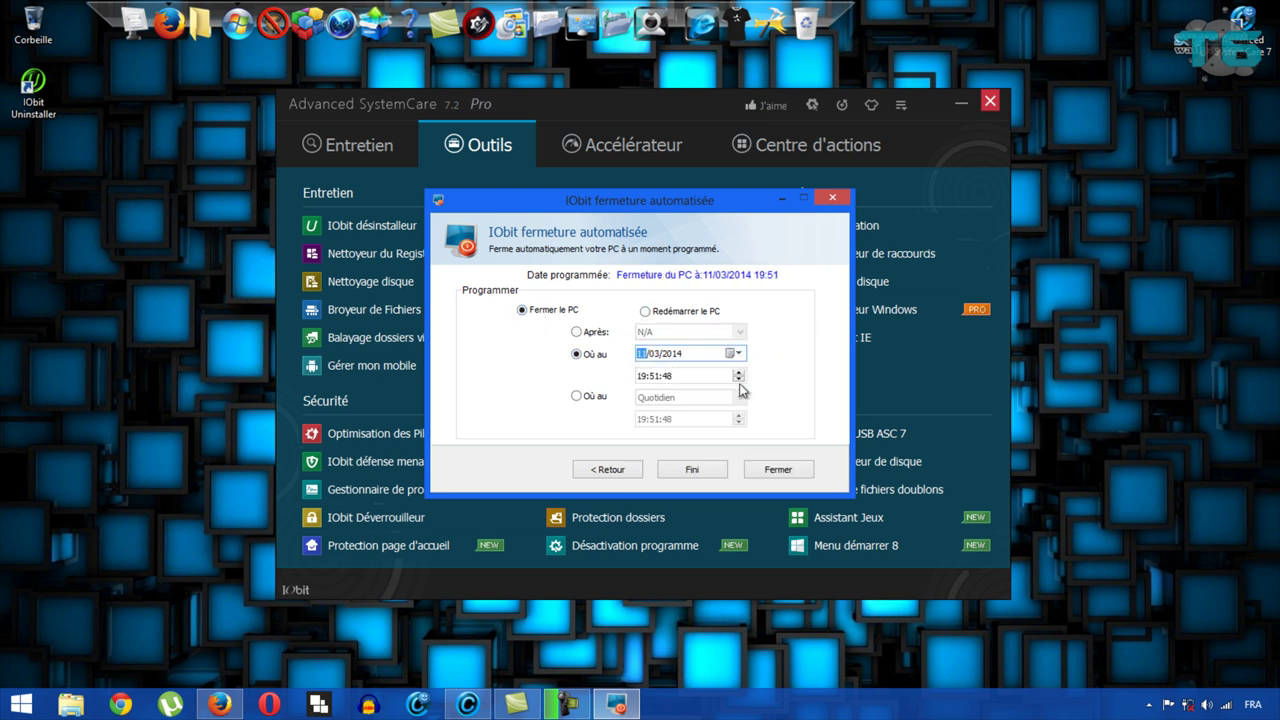
{"action": "left_click", "coordinate": [580, 334]}
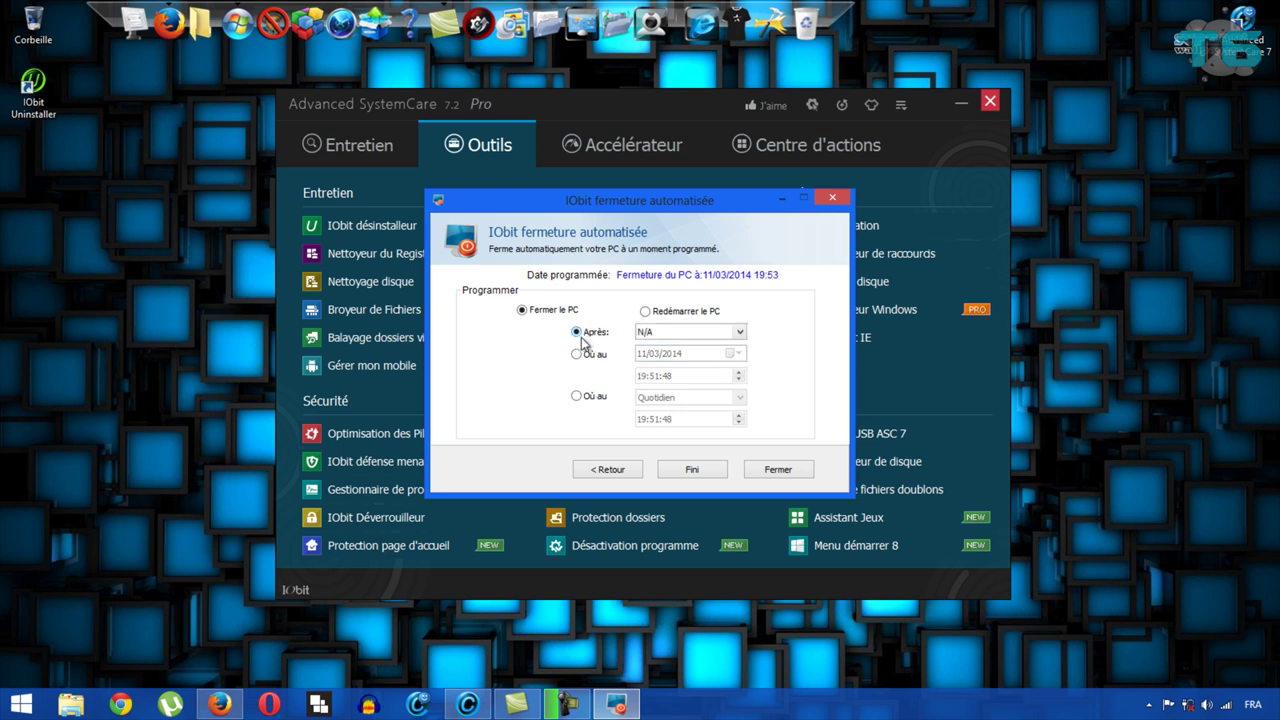
{"action": "left_click", "coordinate": [576, 396]}
{"action": "left_click", "coordinate": [717, 397]}
{"action": "left_click", "coordinate": [717, 397]}
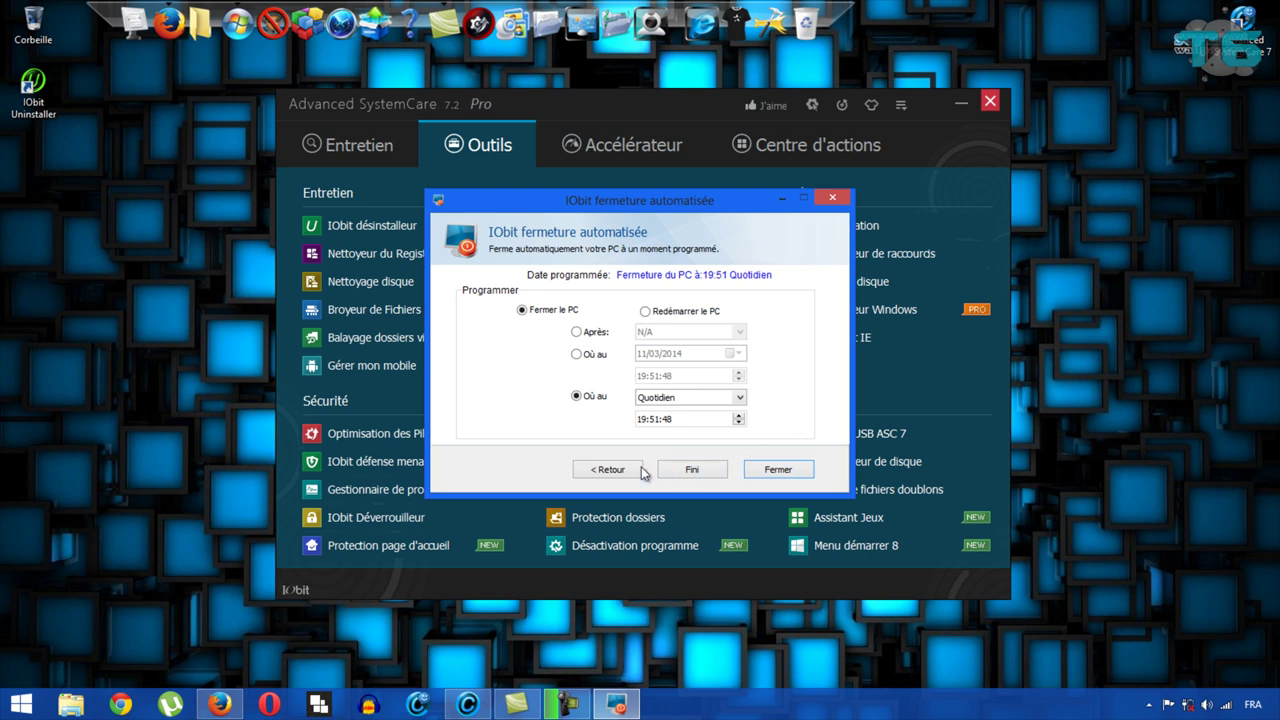
{"action": "left_click", "coordinate": [616, 472]}
{"action": "left_click", "coordinate": [778, 469]}
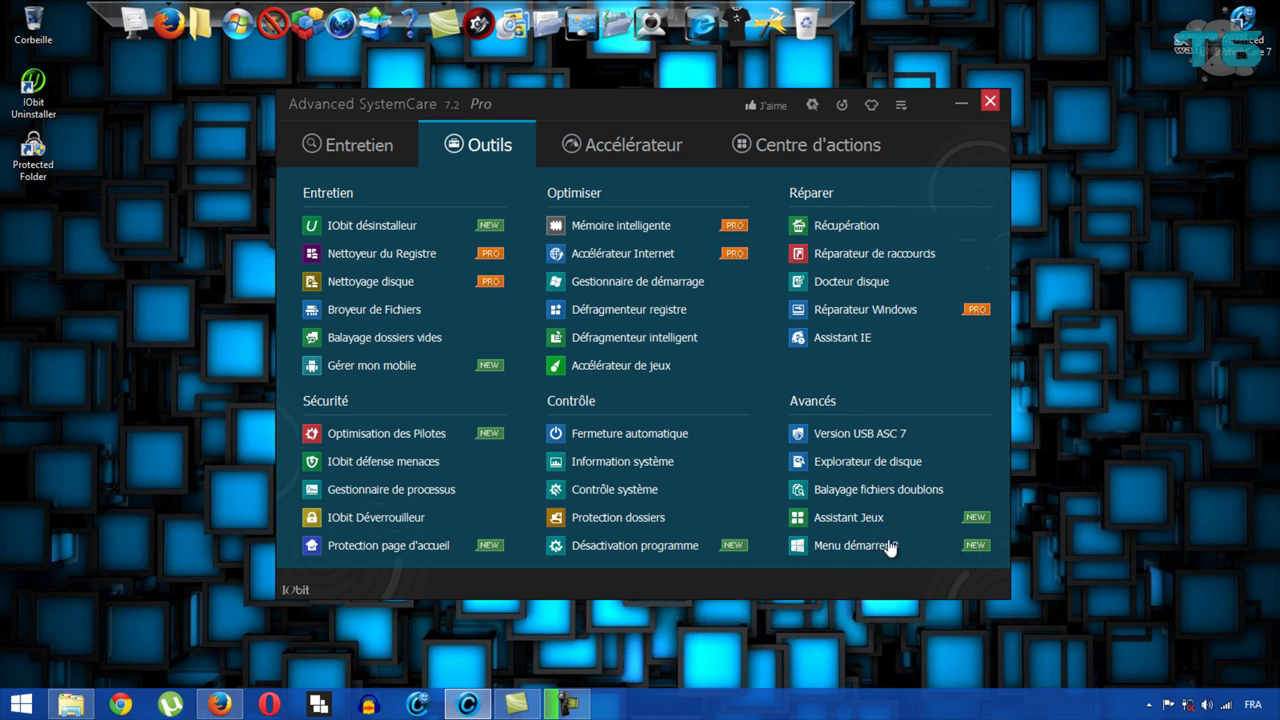
Step: View the classic Start menu, browse the tiles on the Windows 8 Start screen, and return to the desktop
{"action": "key", "text": "super"}
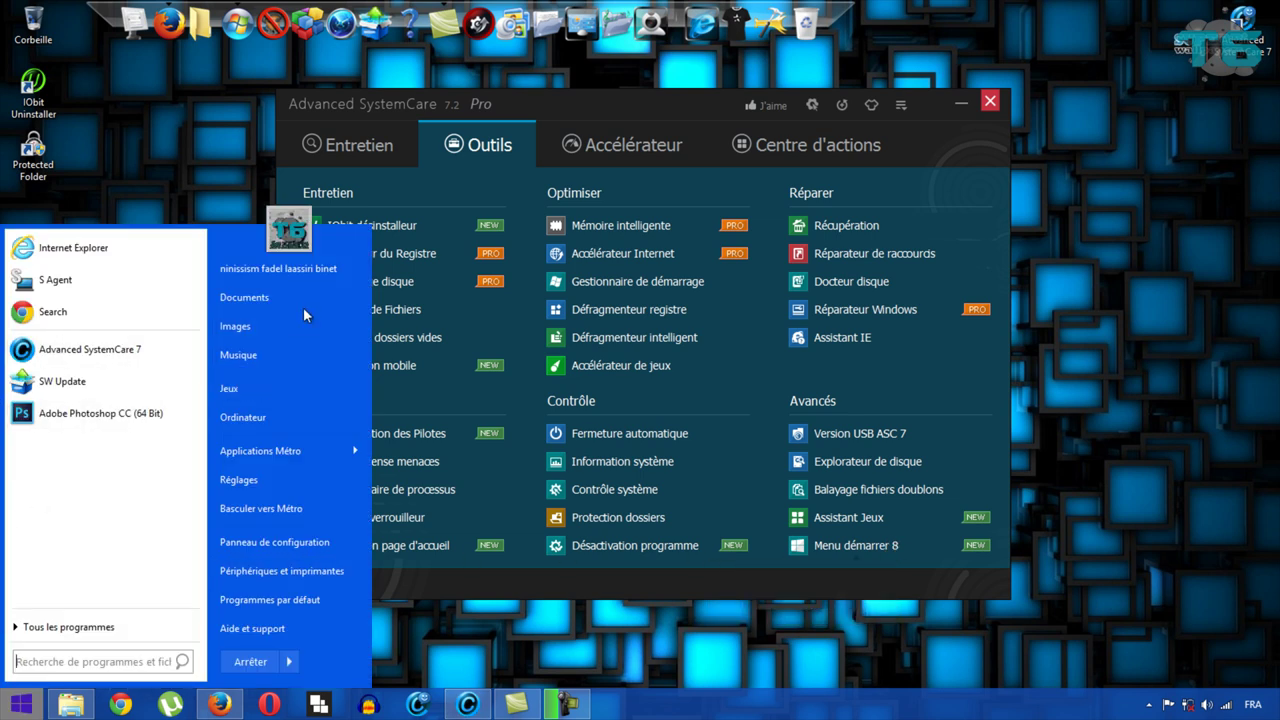
{"action": "left_click", "coordinate": [36, 706]}
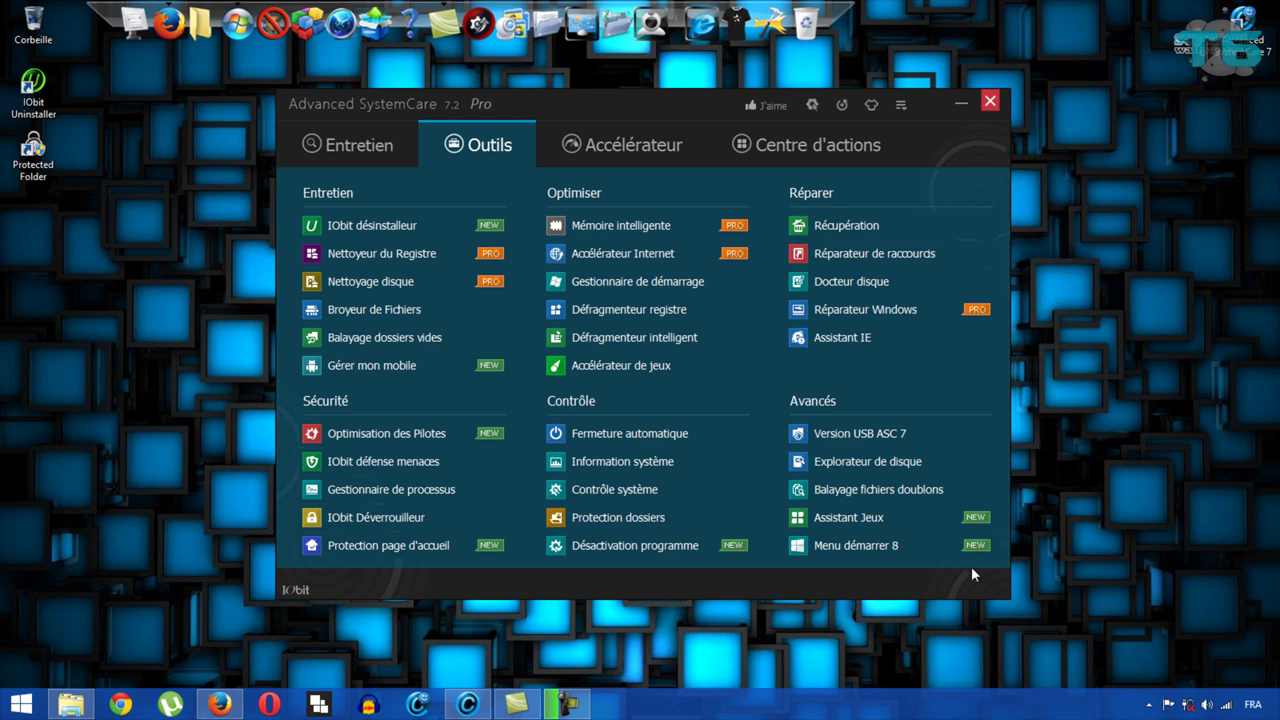
{"action": "left_click", "coordinate": [20, 705]}
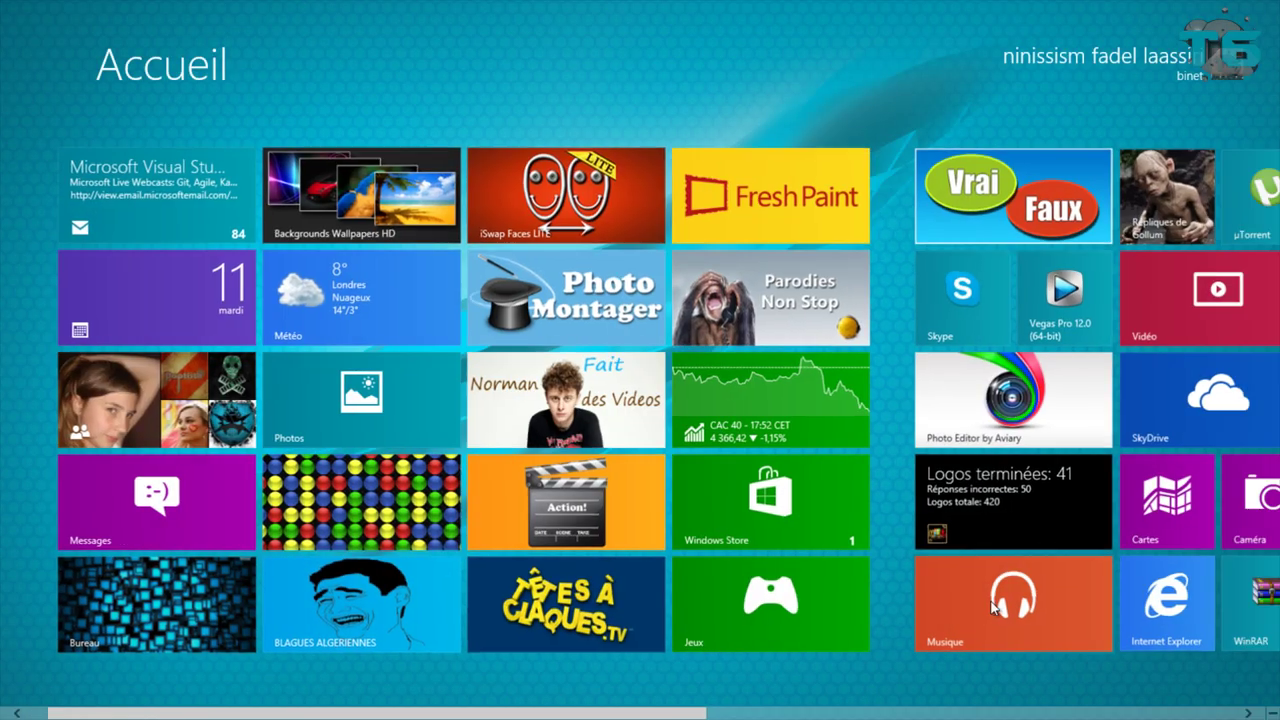
{"action": "scroll", "coordinate": [979, 624], "scroll_direction": "down", "scroll_amount": 5}
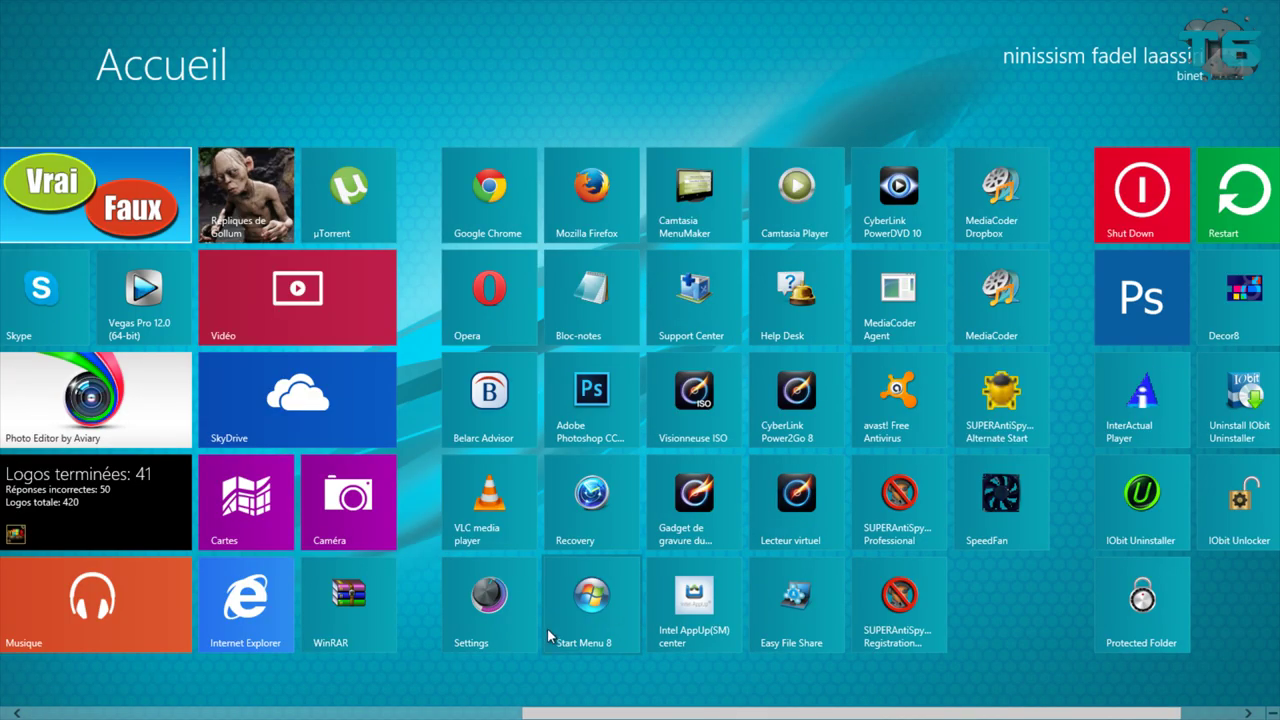
{"action": "scroll", "coordinate": [547, 628], "scroll_direction": "up", "scroll_amount": 5}
{"action": "left_click", "coordinate": [176, 602]}
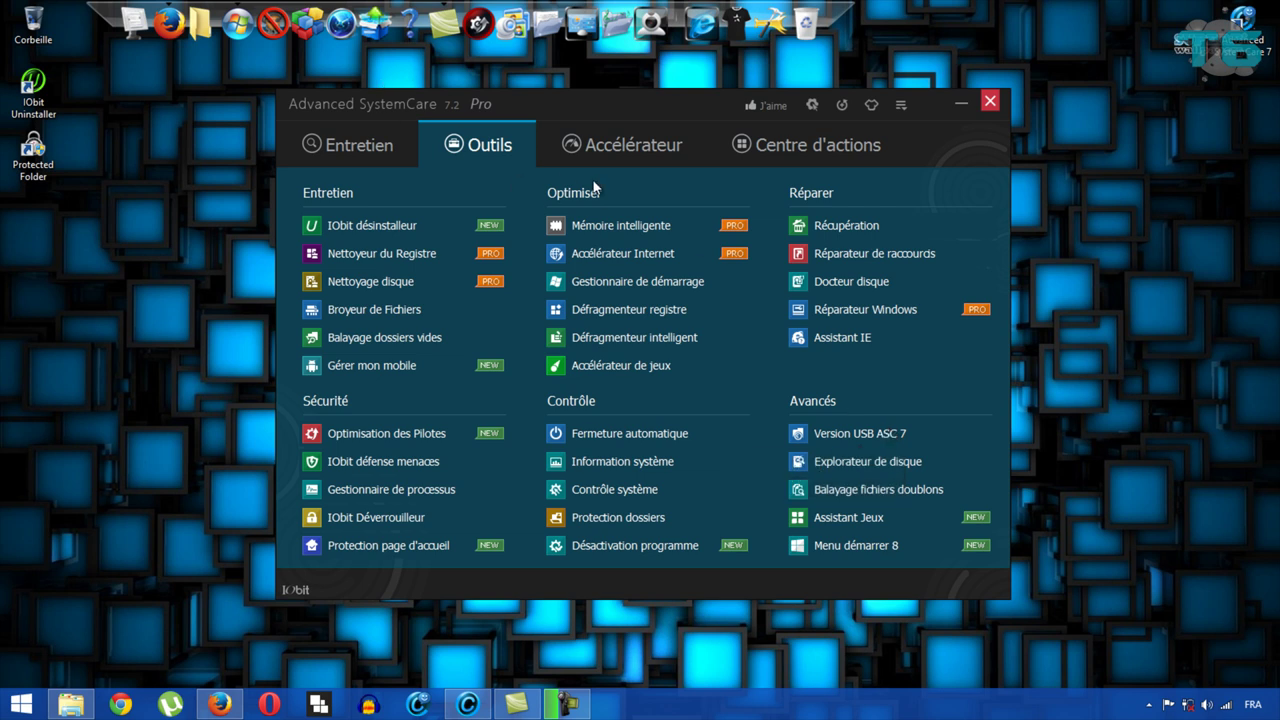
Step: View the Turbo Boost page, show the hidden recommended programs in the action center, and close Advanced SystemCare
{"action": "left_click", "coordinate": [595, 144]}
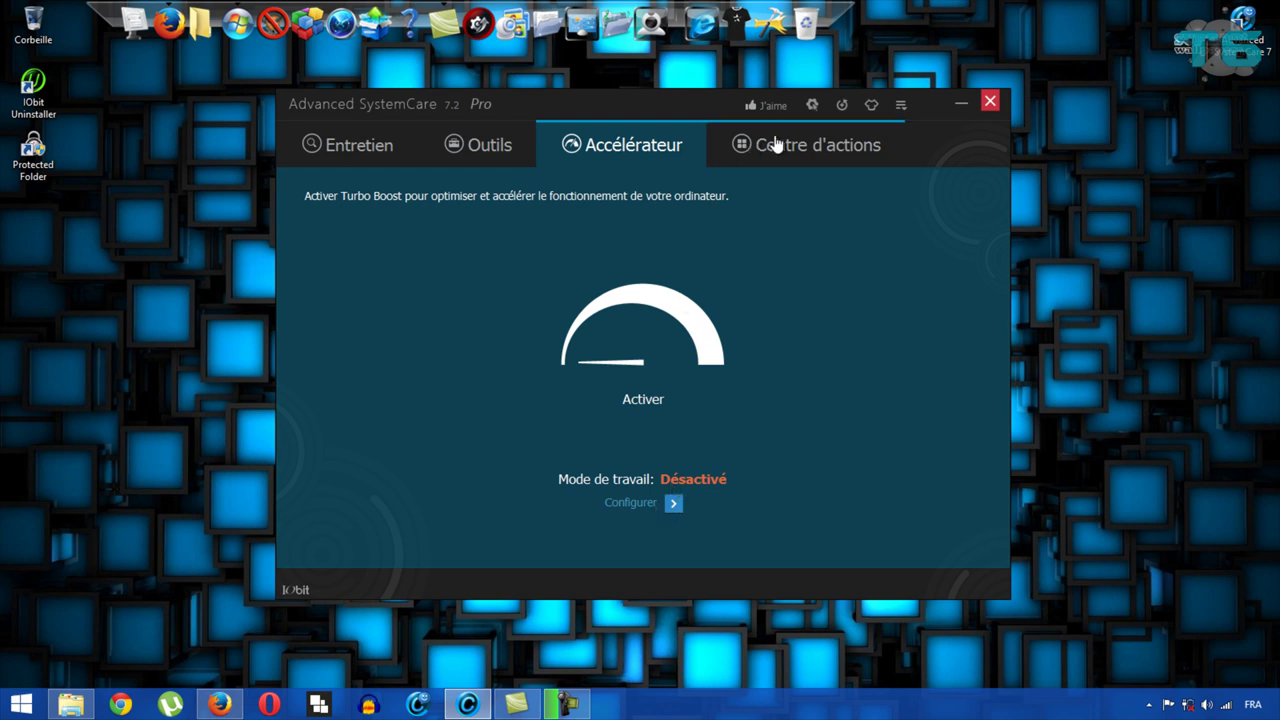
{"action": "left_click", "coordinate": [857, 150]}
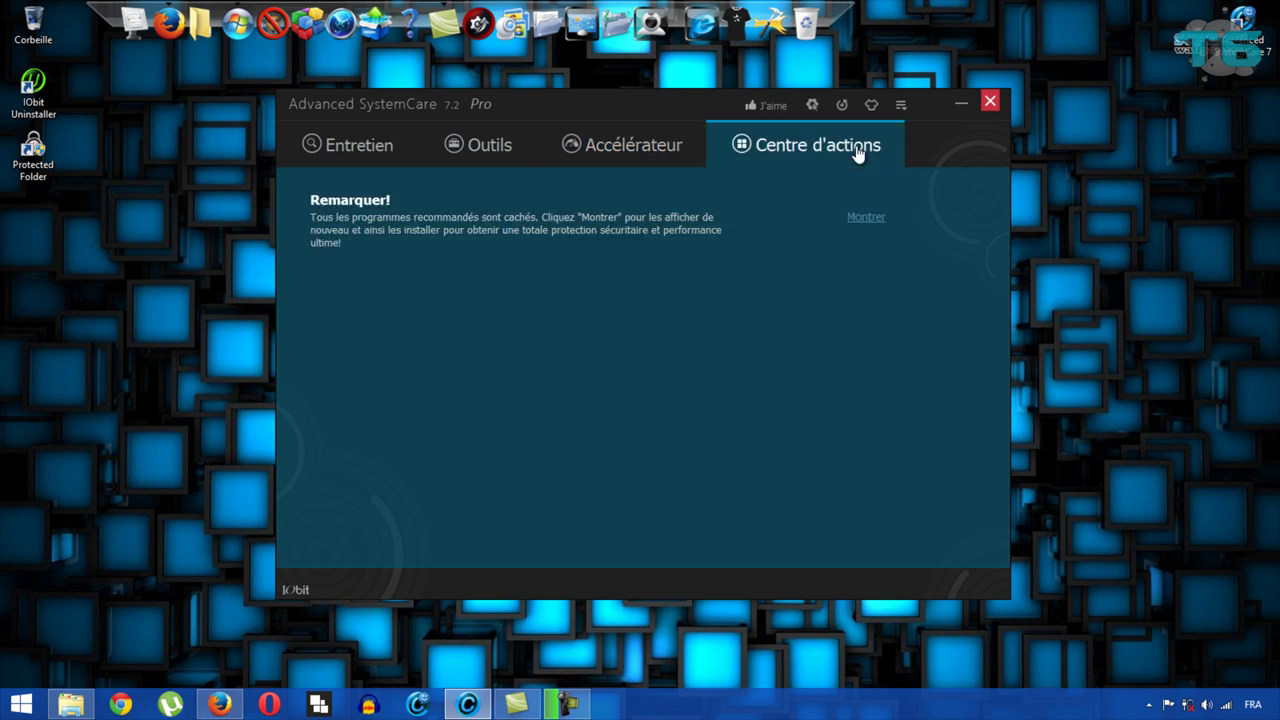
{"action": "left_click", "coordinate": [877, 222]}
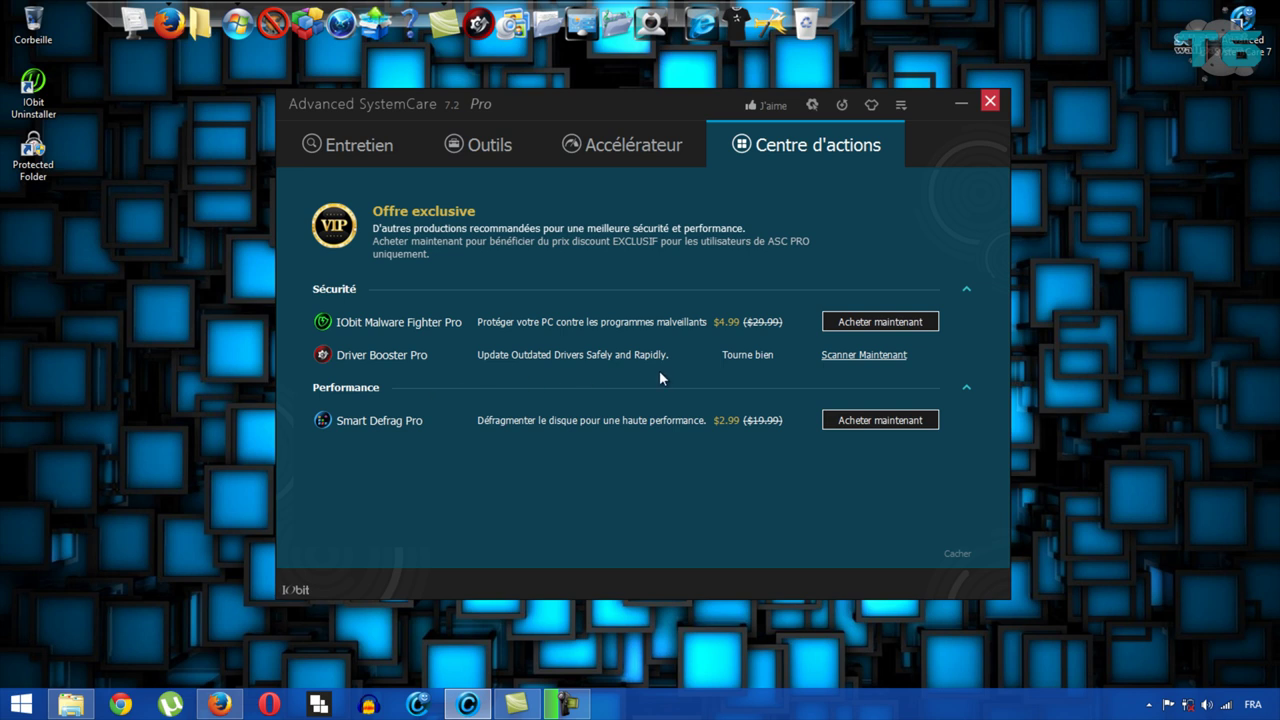
{"action": "left_click", "coordinate": [340, 145]}
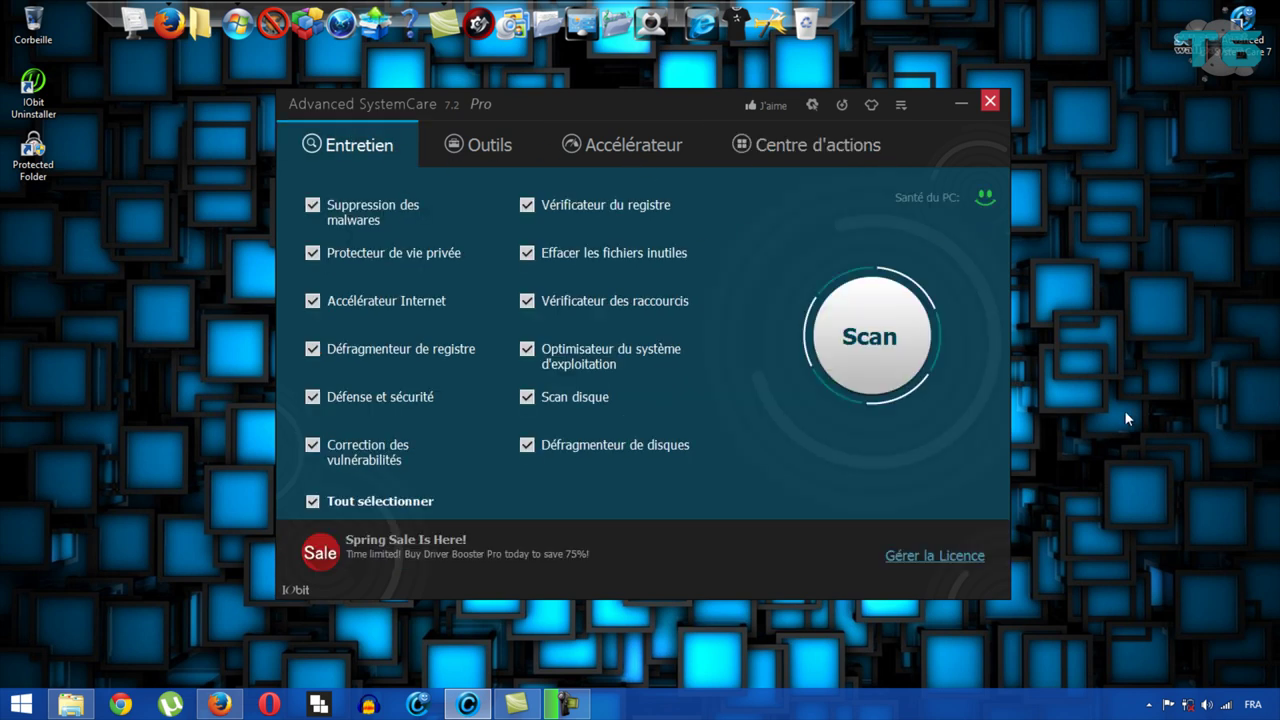
{"action": "left_click", "coordinate": [990, 101]}
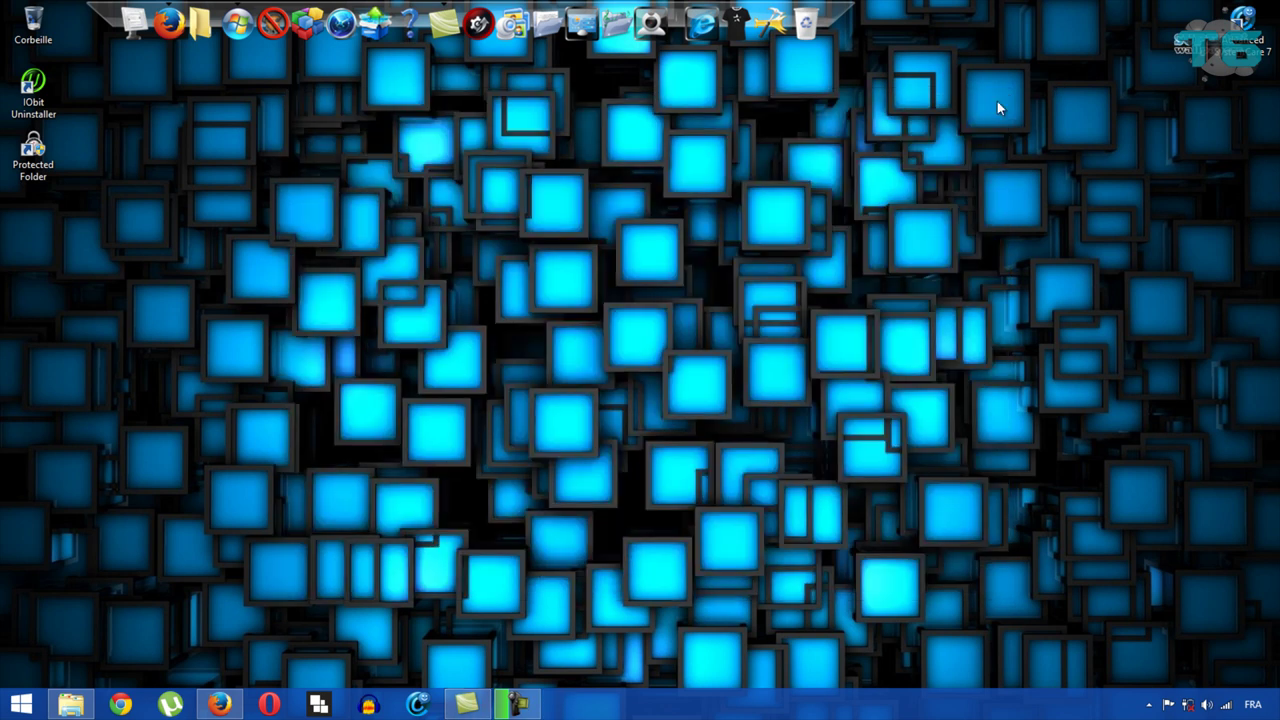